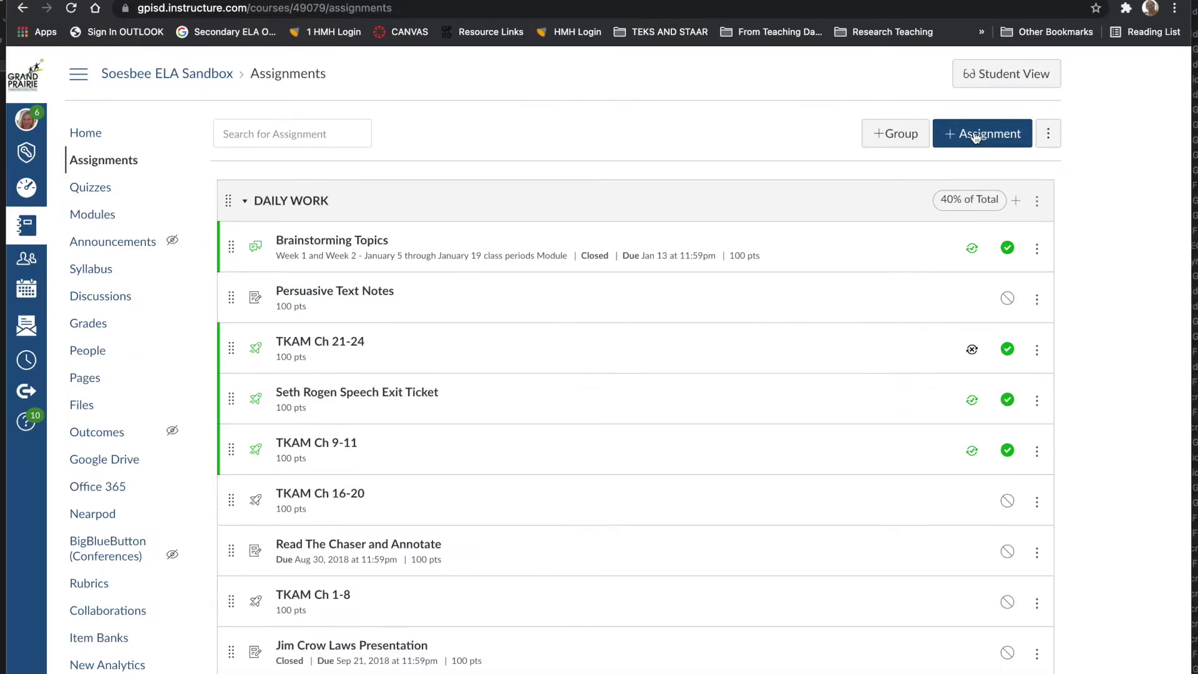
- Create an assignment named 'Annotations for Poetry' described as 'Put your annotation expectations / instructions here'
left_click(930, 154)
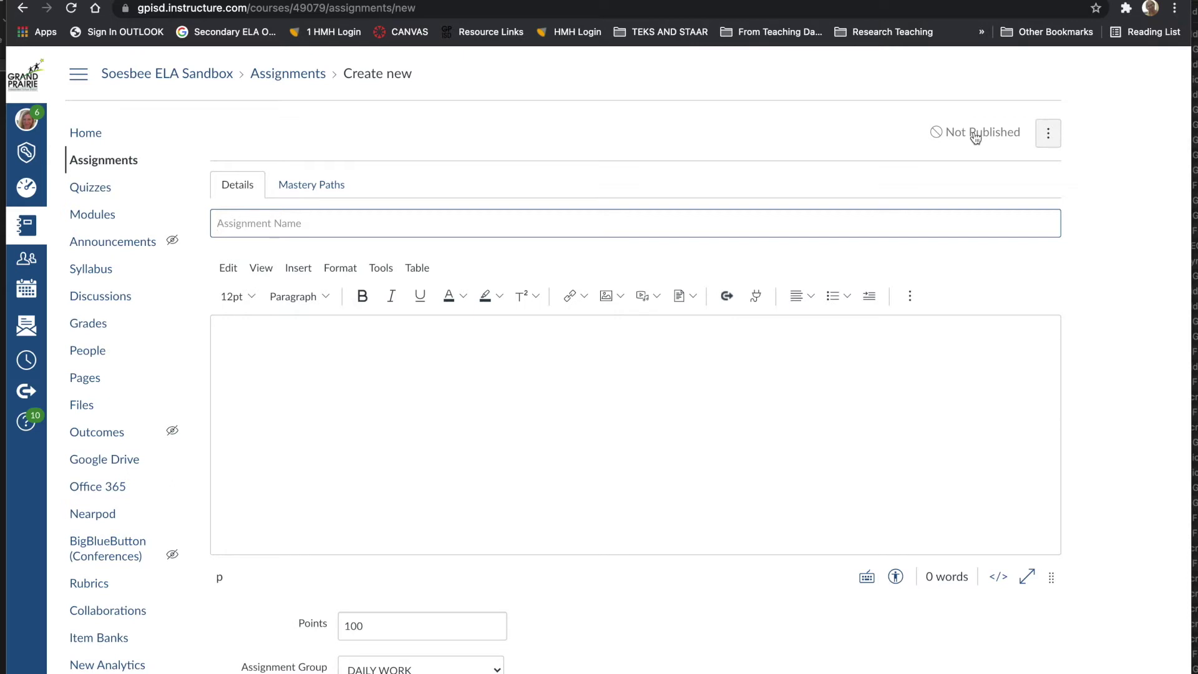
type("Annotations for Poetry")
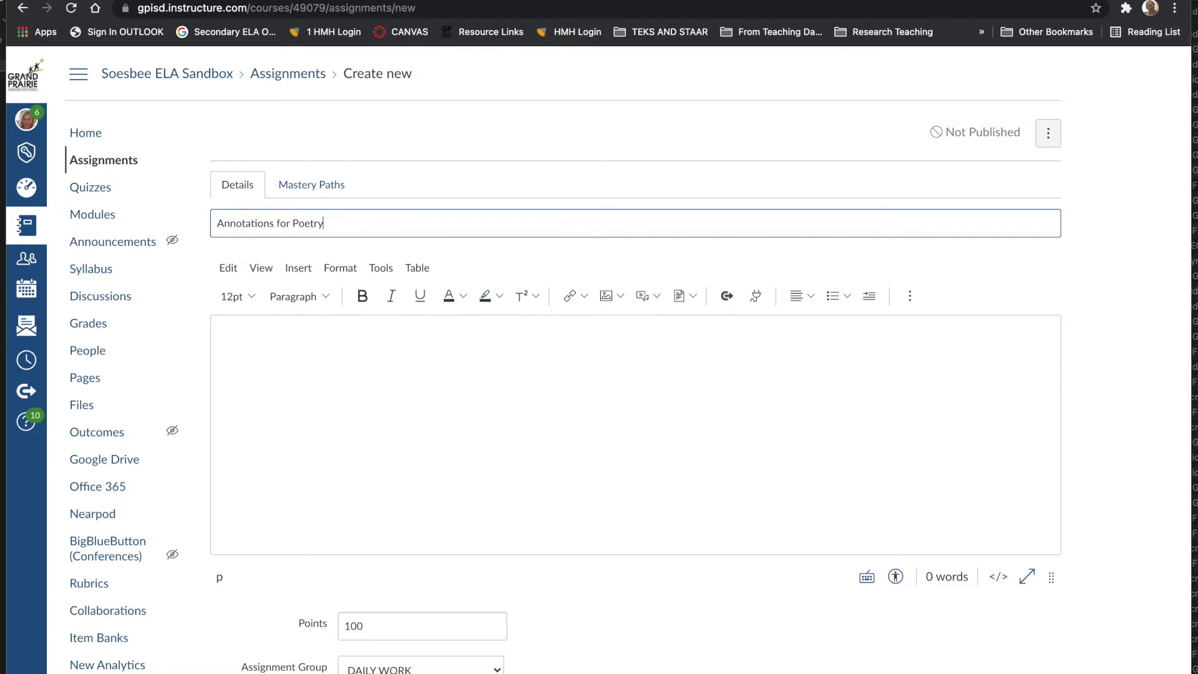
left_click(220, 343)
type("Put you")
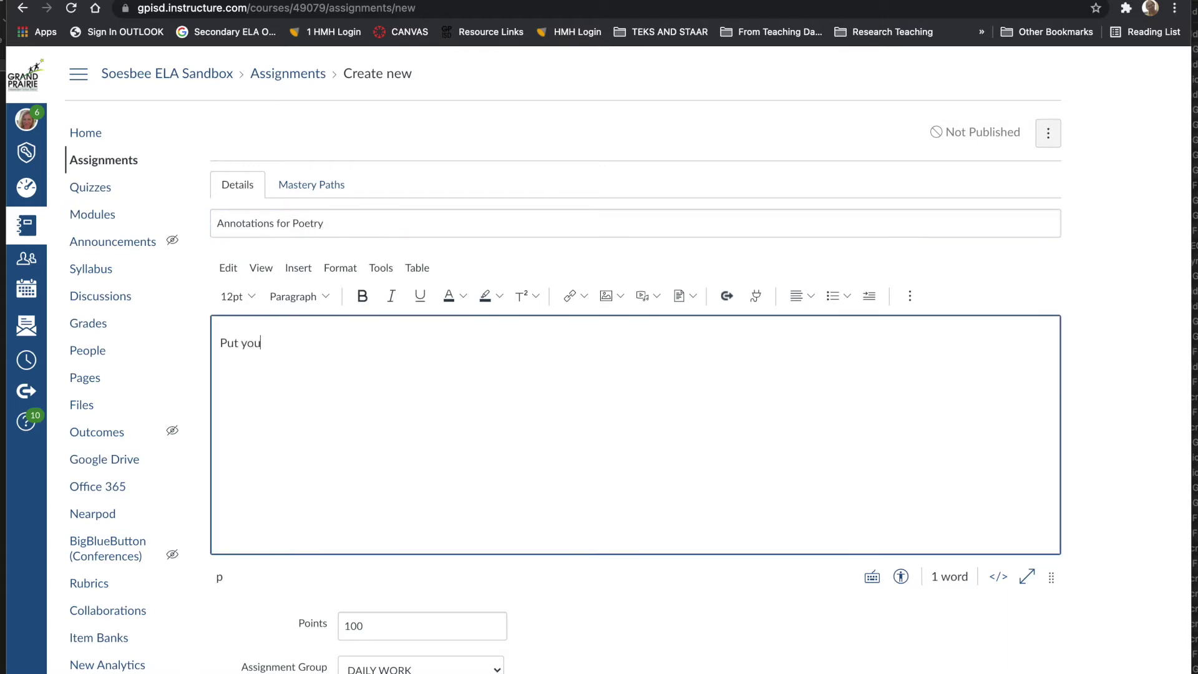
type("r annotation expectations")
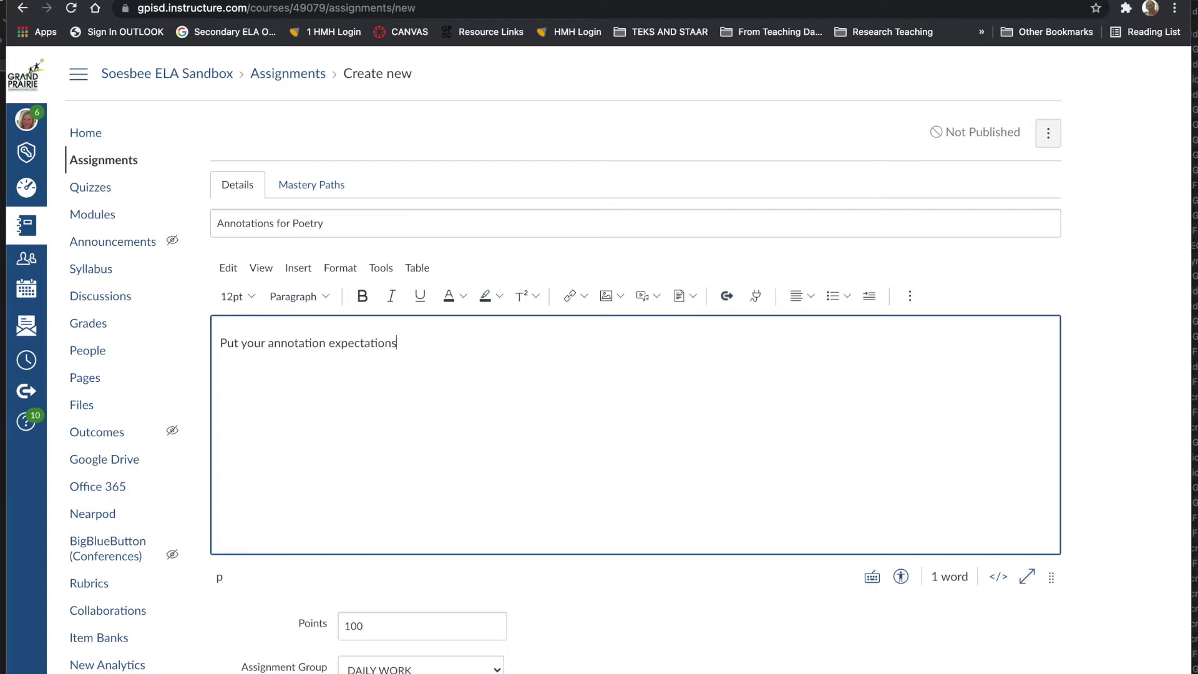
type(" / instruction")
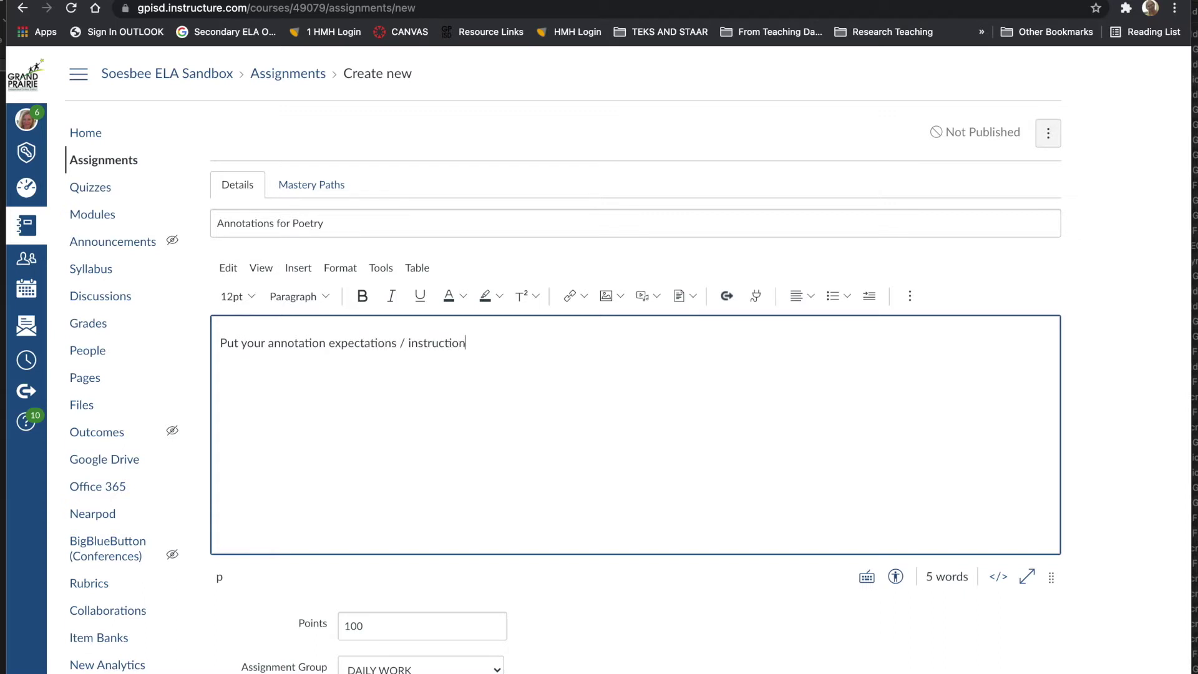
type("s here. :)")
- Keep DAILY WORK as the assignment group
scroll(718, 594, "down", 4)
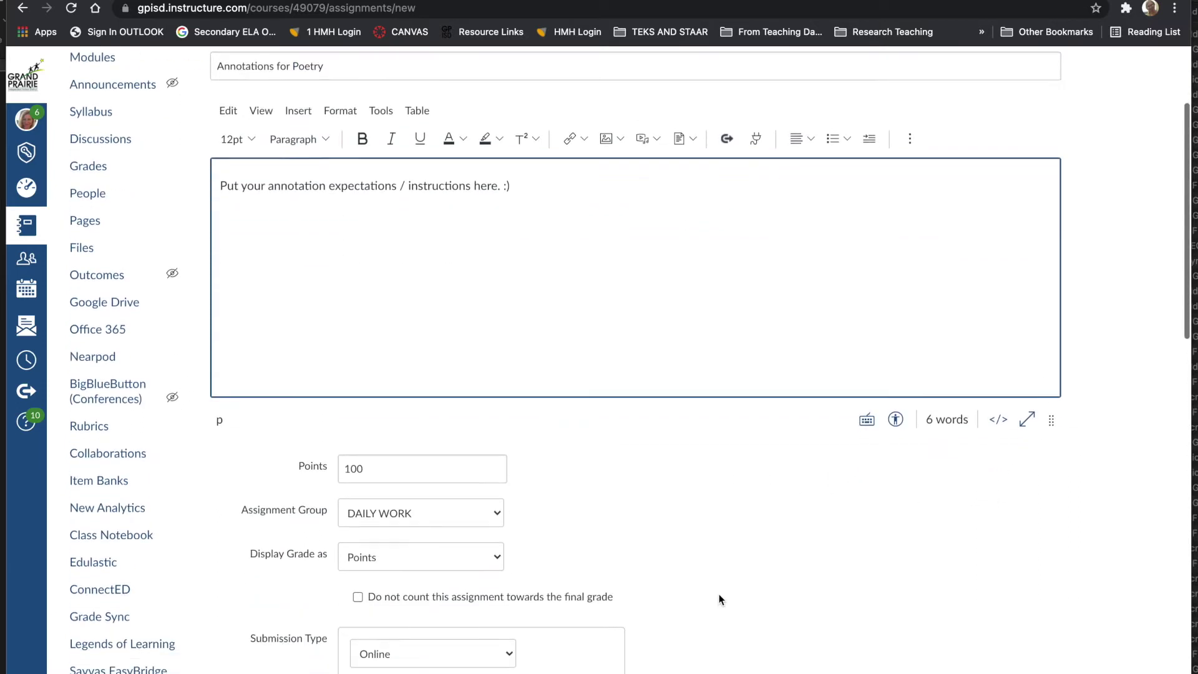
left_click(387, 429)
left_click(588, 444)
- Re-enable Student Annotation submissions and choose Course files as the document source
scroll(589, 443, "down", 5)
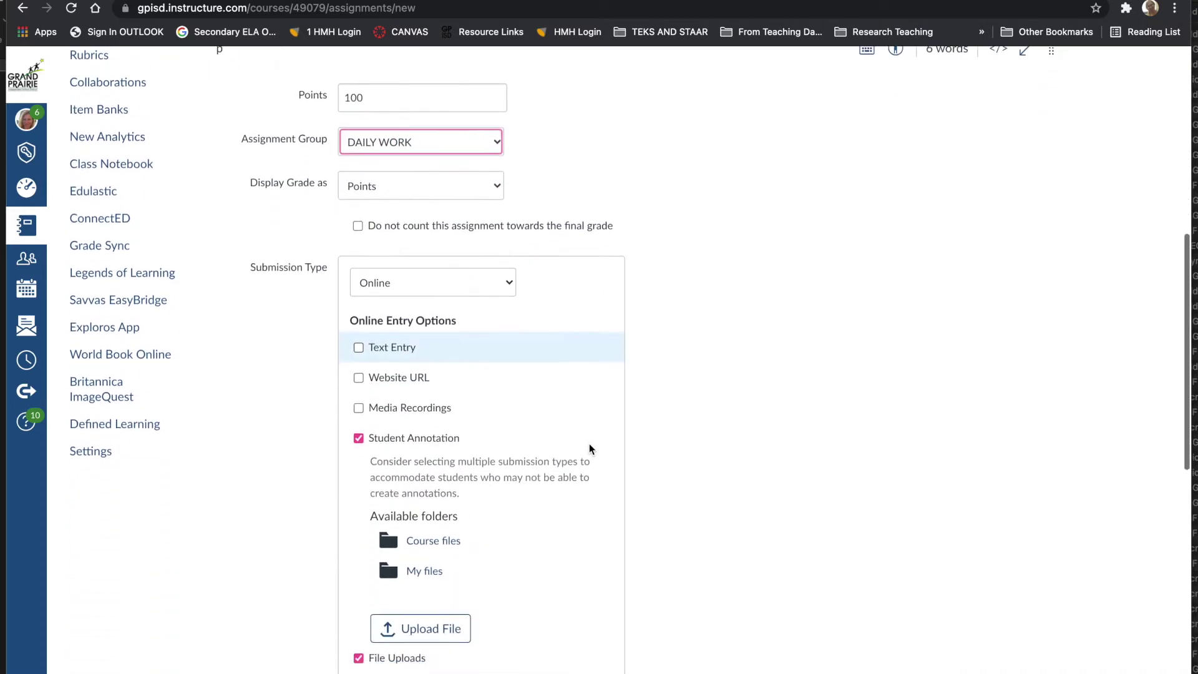
scroll(589, 444, "down", 1)
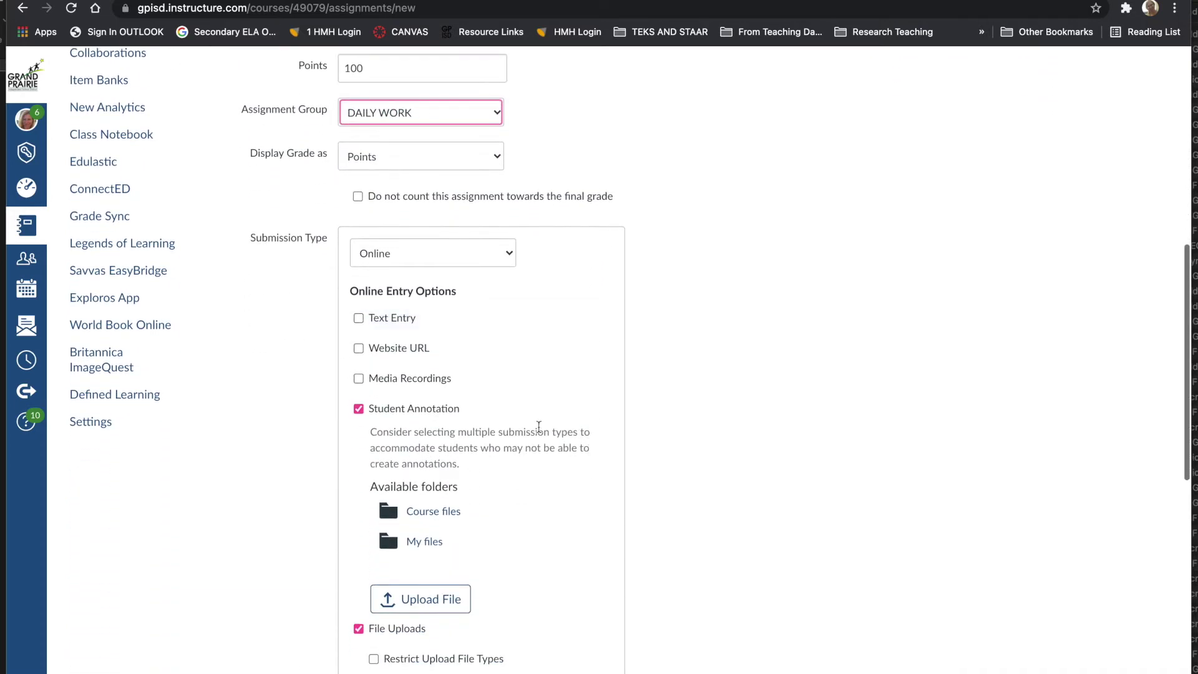
left_click(355, 409)
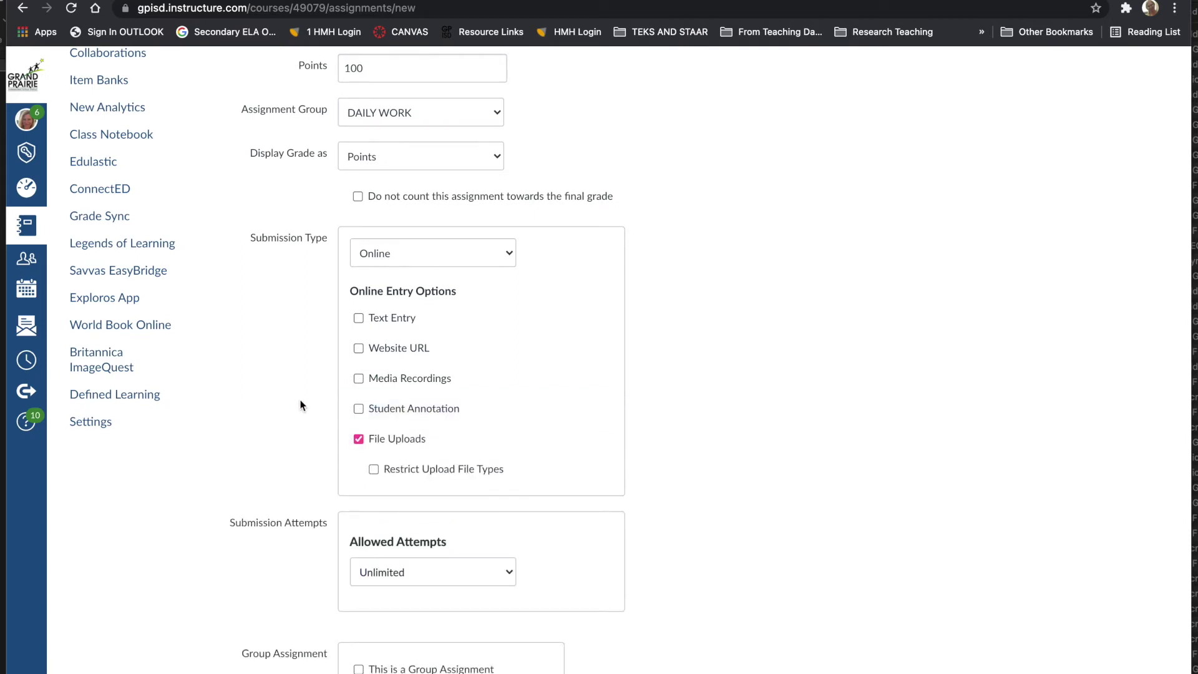
left_click(359, 409)
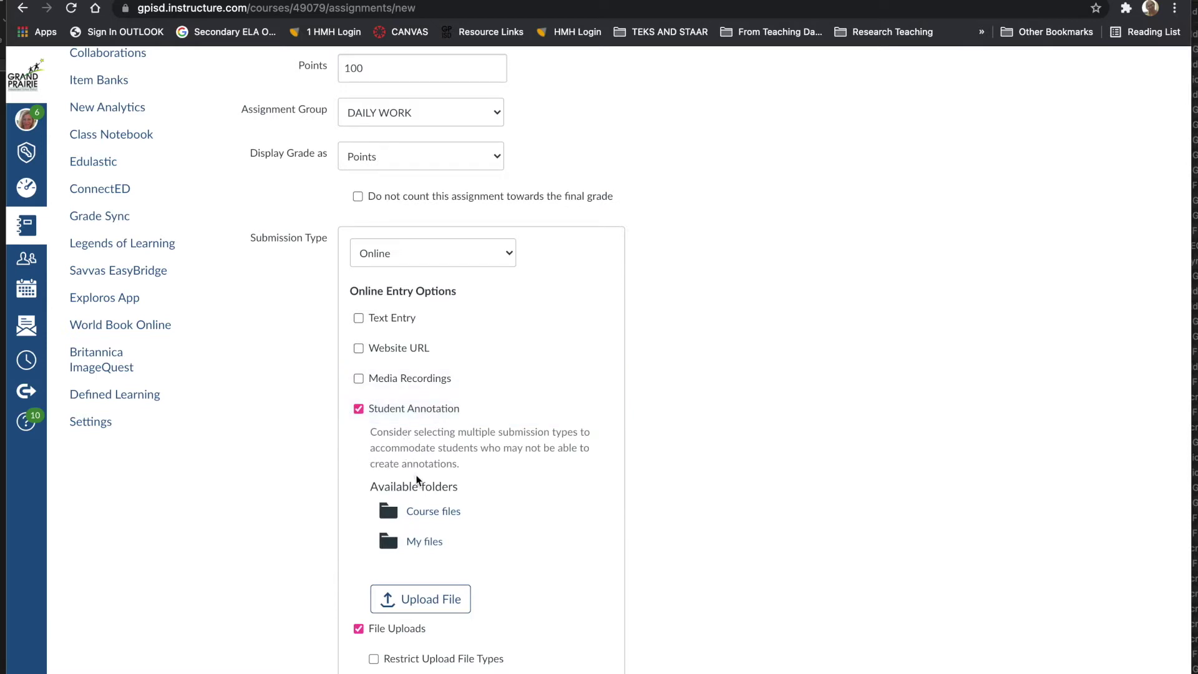
left_click(419, 512)
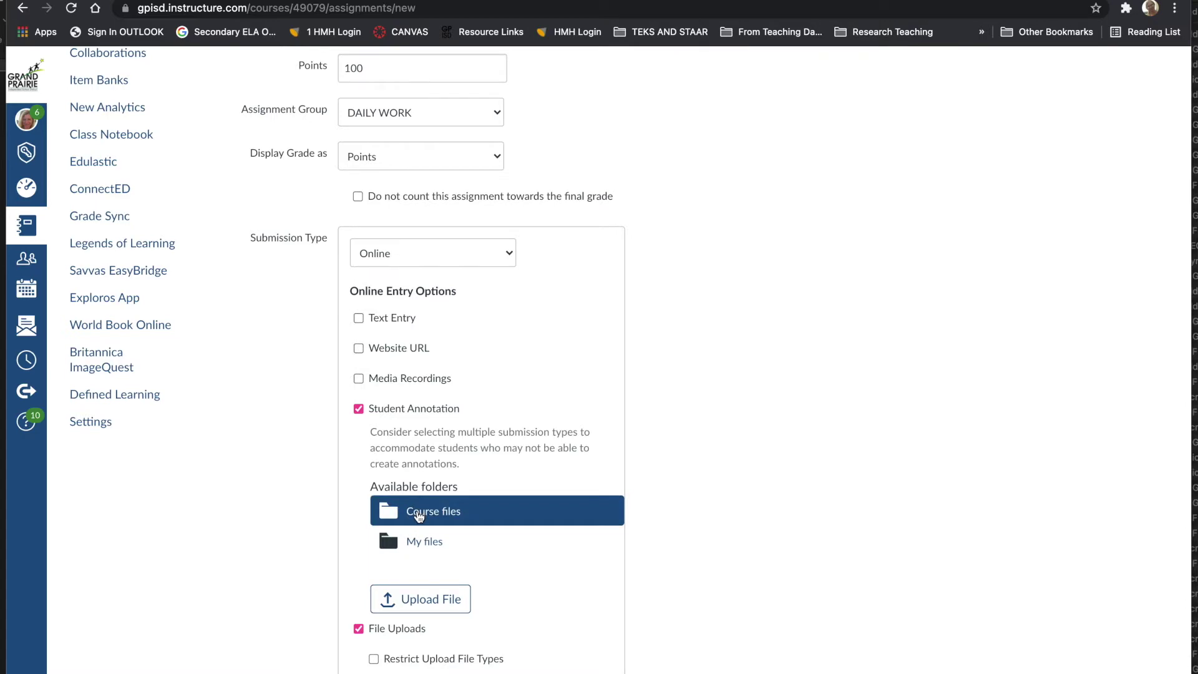
- Attach the There Will Come Soft Rains PDF from Course files as the annotation document
scroll(206, 255, "up", 6)
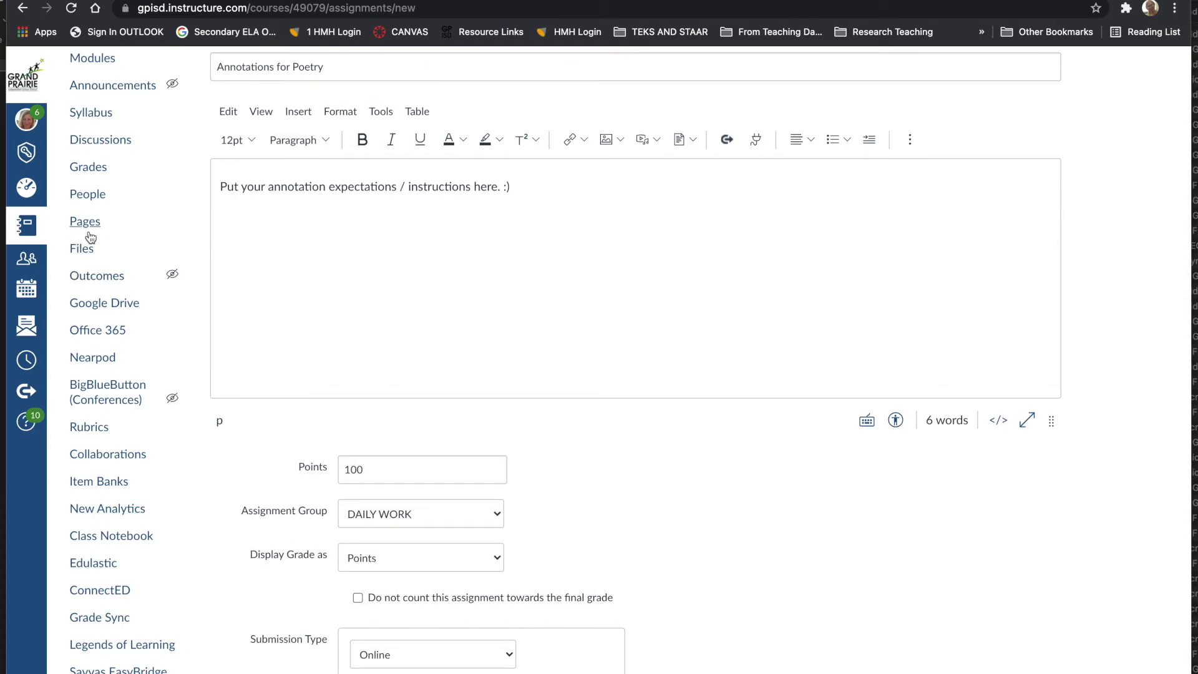
scroll(229, 443, "down", 5)
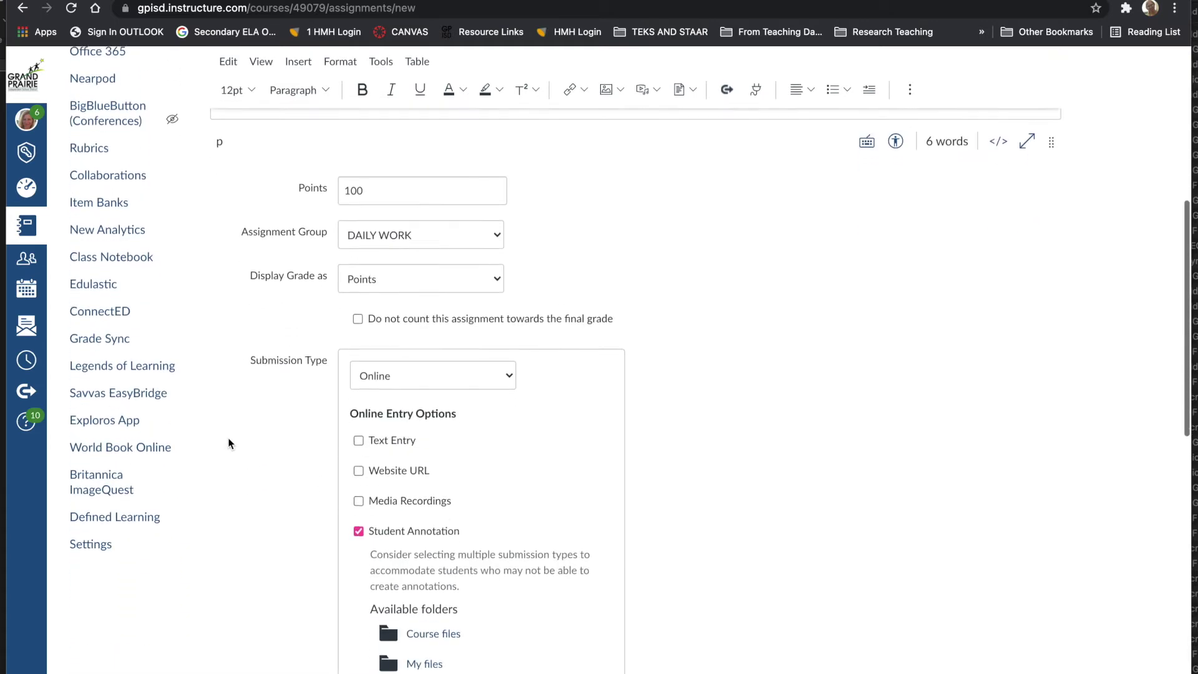
scroll(229, 443, "down", 3)
left_click(415, 451)
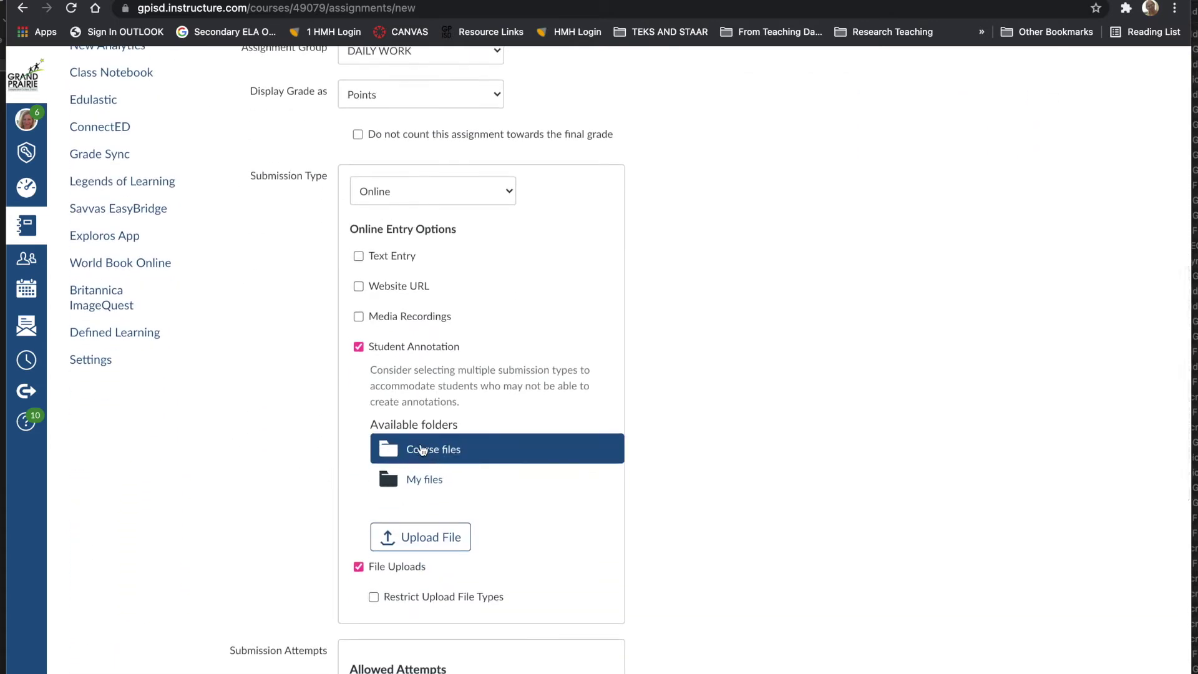
left_click(416, 533)
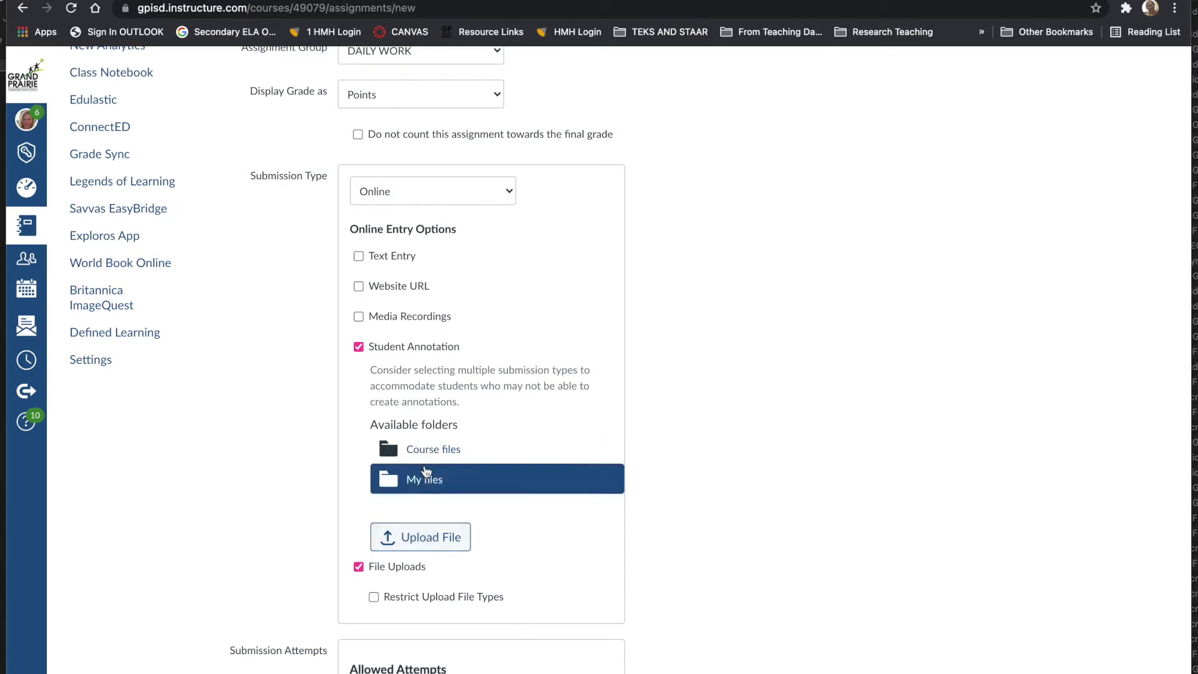
left_click(424, 455)
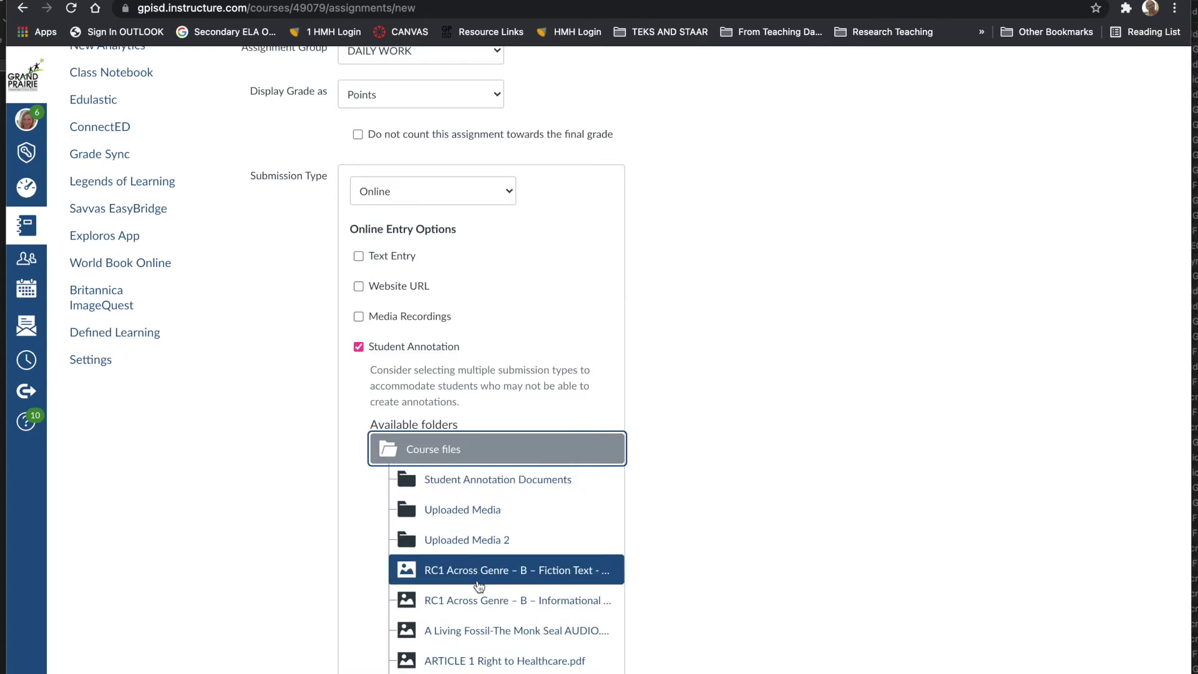
scroll(437, 580, "down", 7)
scroll(479, 586, "down", 9)
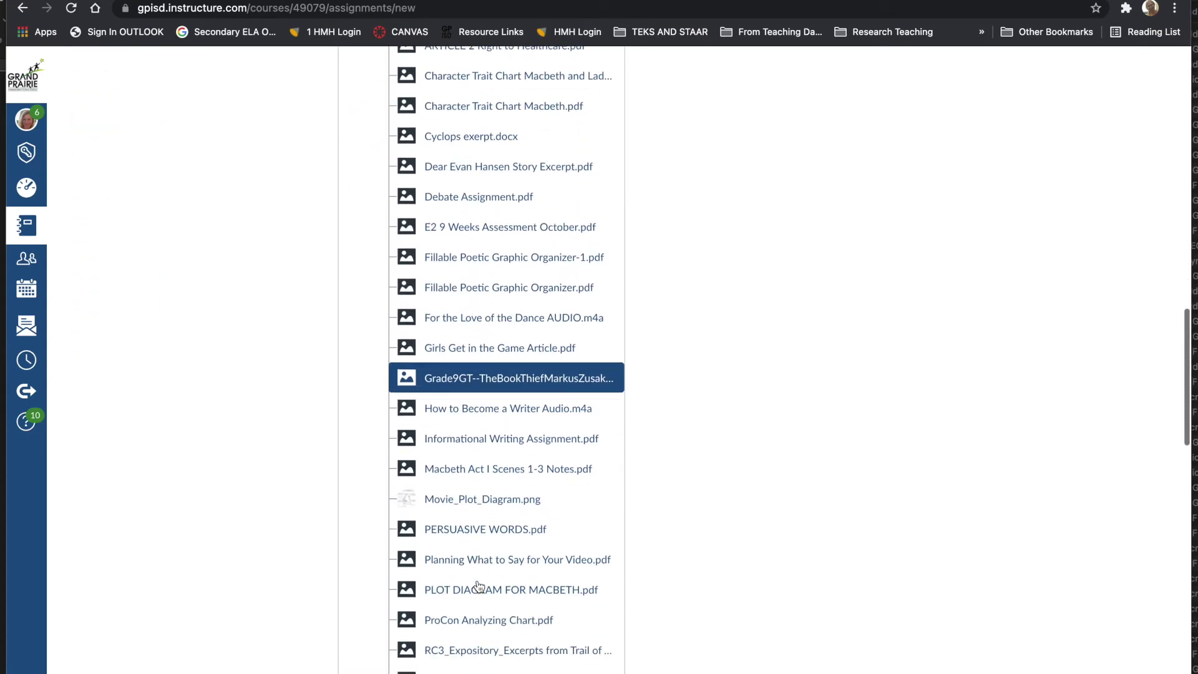
scroll(479, 586, "down", 2)
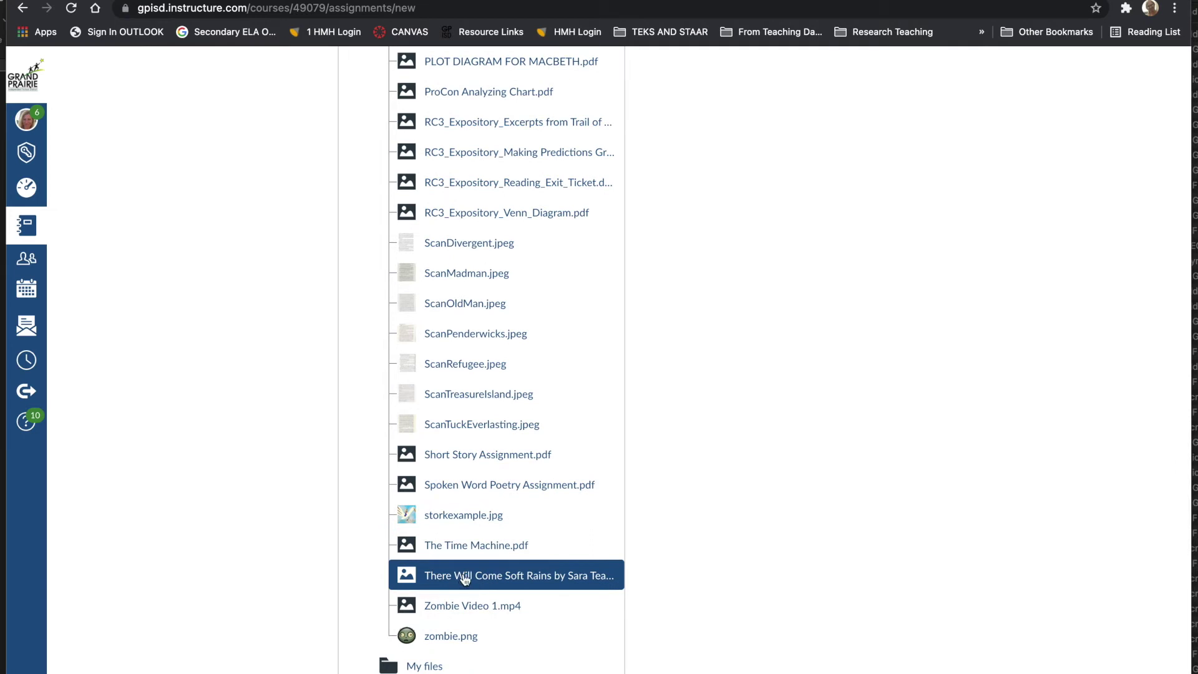
left_click(465, 575)
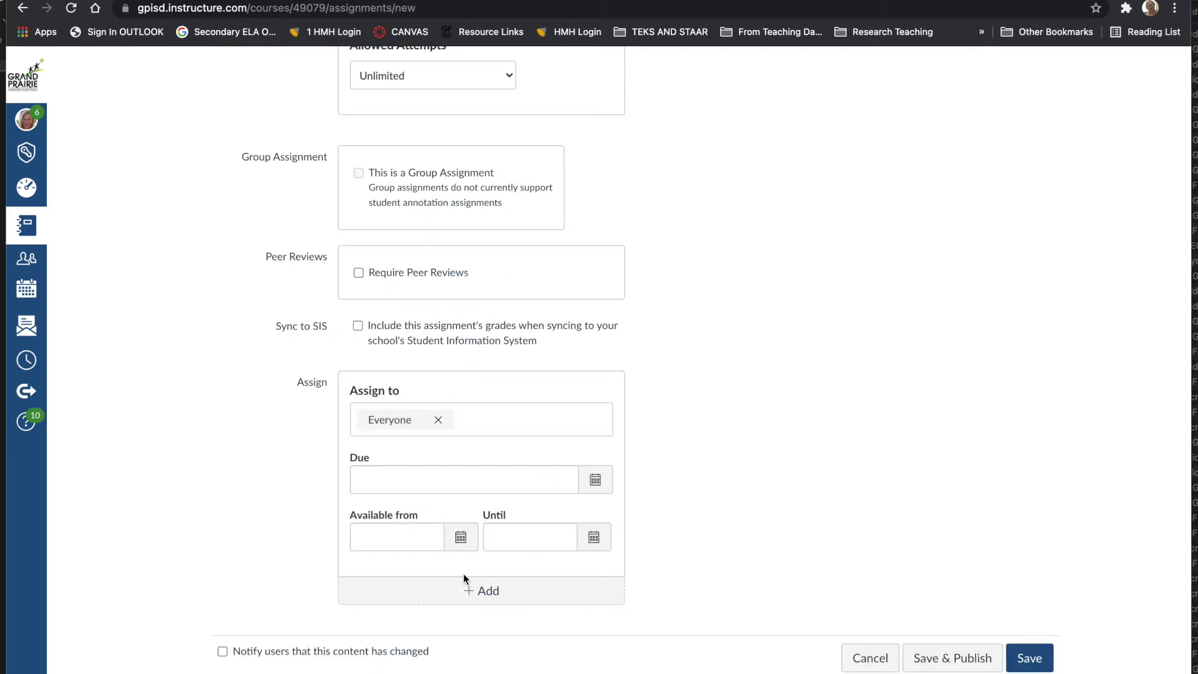
- Save and publish the Annotations for Poetry assignment for Everyone
scroll(642, 223, "up", 6)
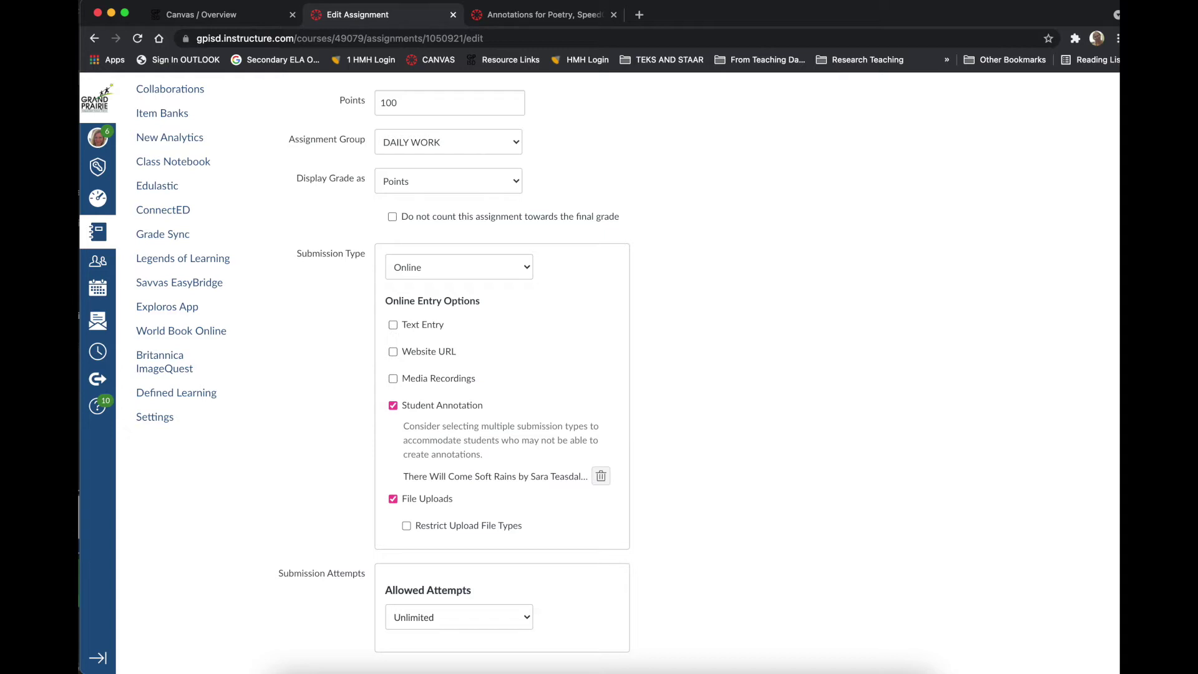
scroll(765, 548, "down", 8)
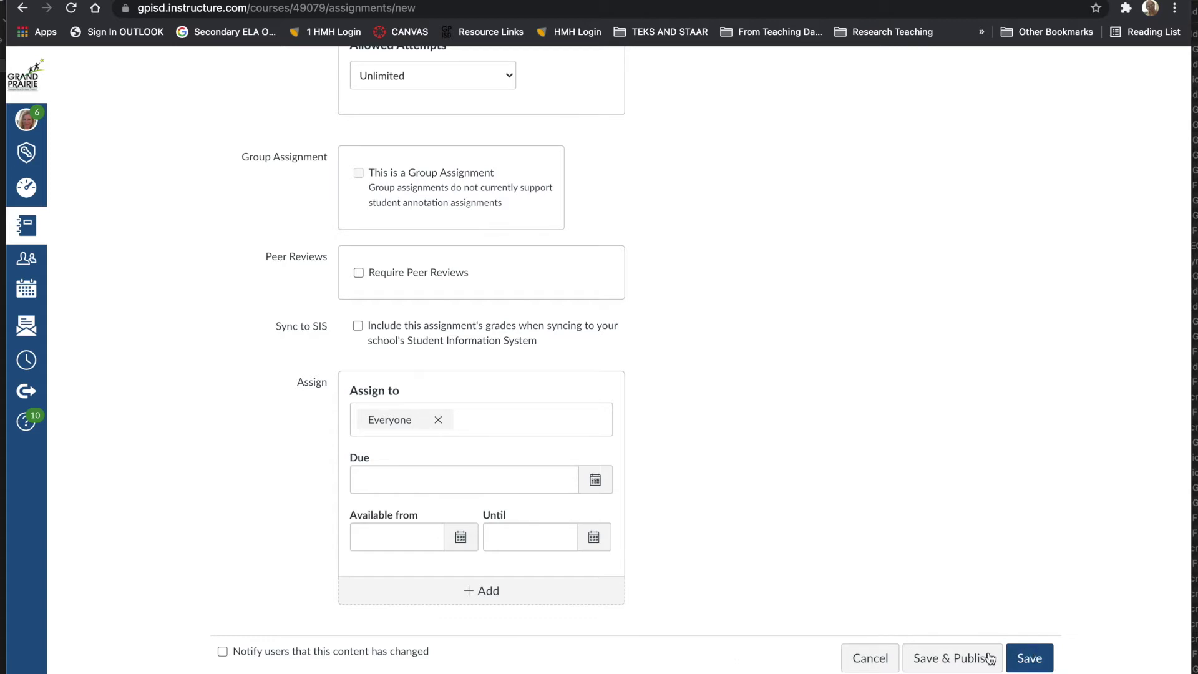
left_click(961, 660)
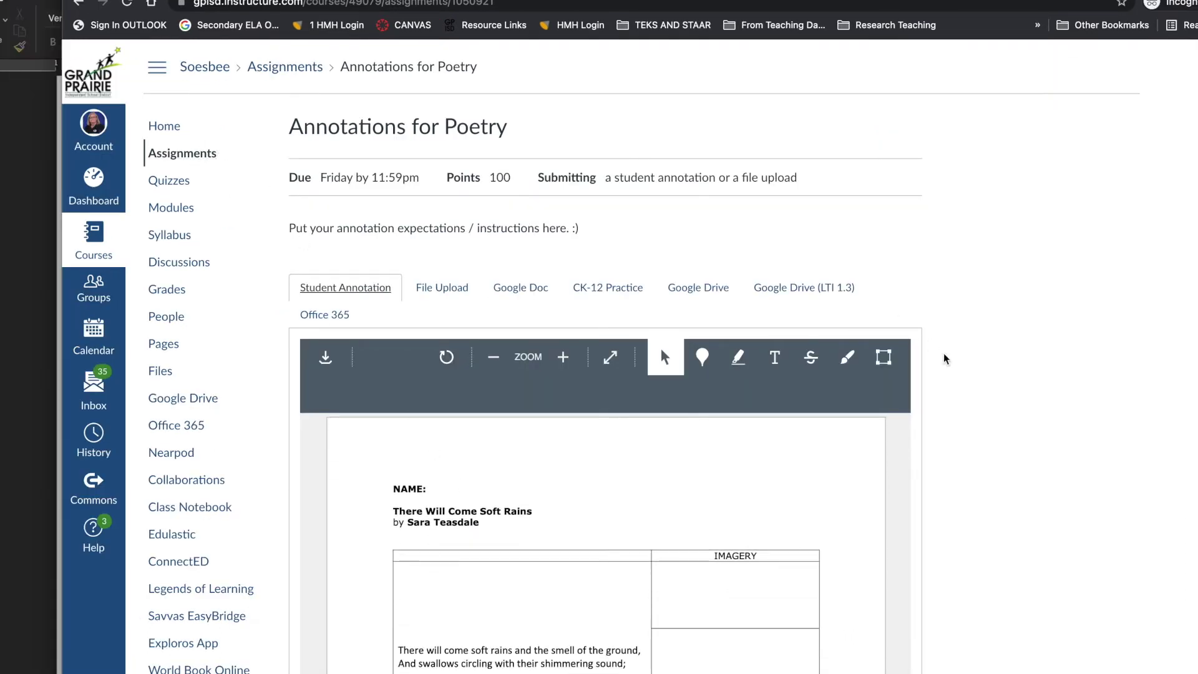
- Scroll to the poem in the student annotation viewer and select the Text tool
scroll(964, 423, "down", 4)
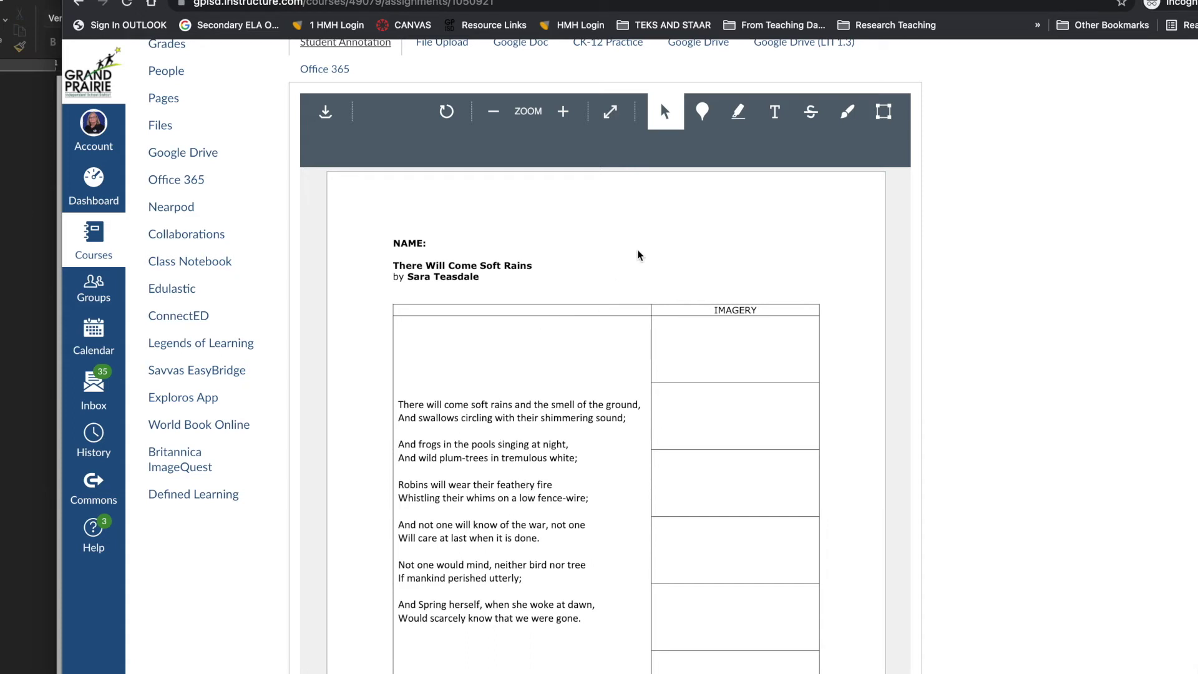
left_click(776, 116)
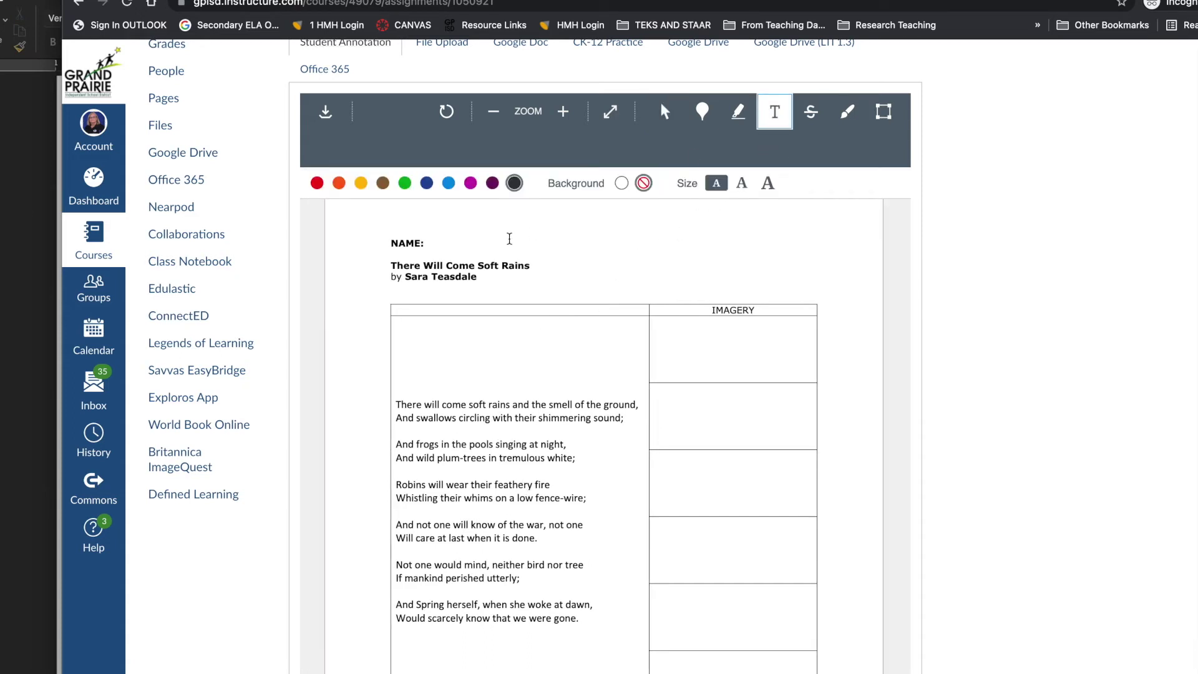
- Type the student's name beside NAME on the poem
left_click(439, 243)
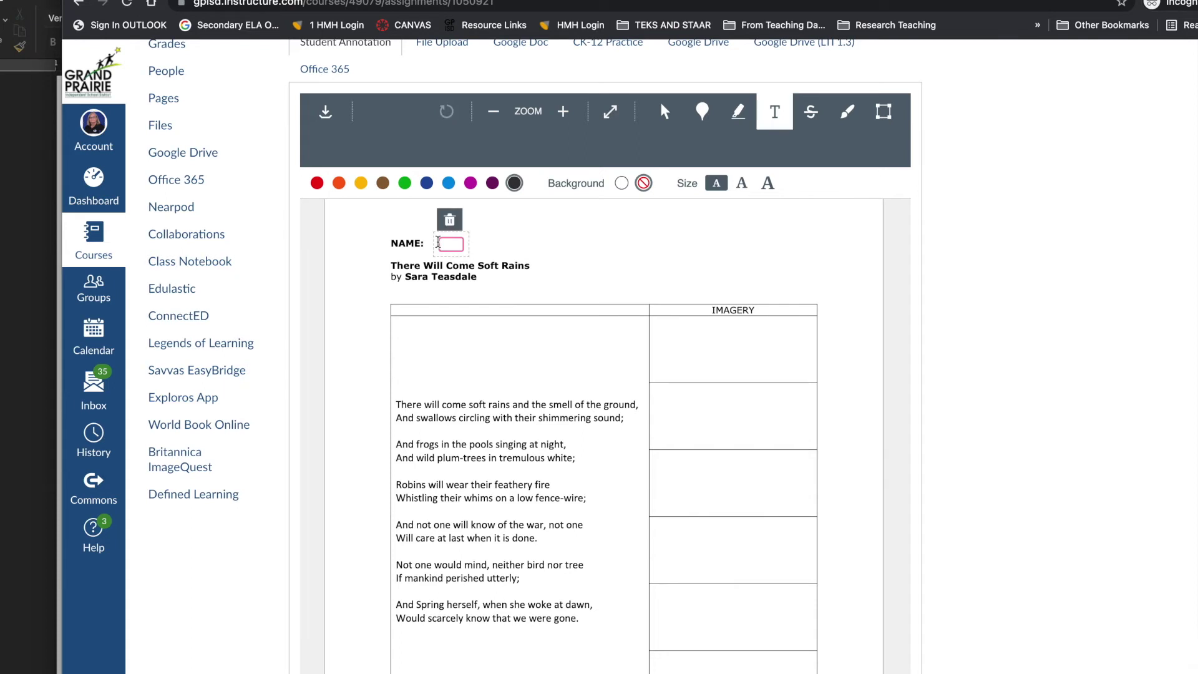
type("Sandy")
left_click(534, 257)
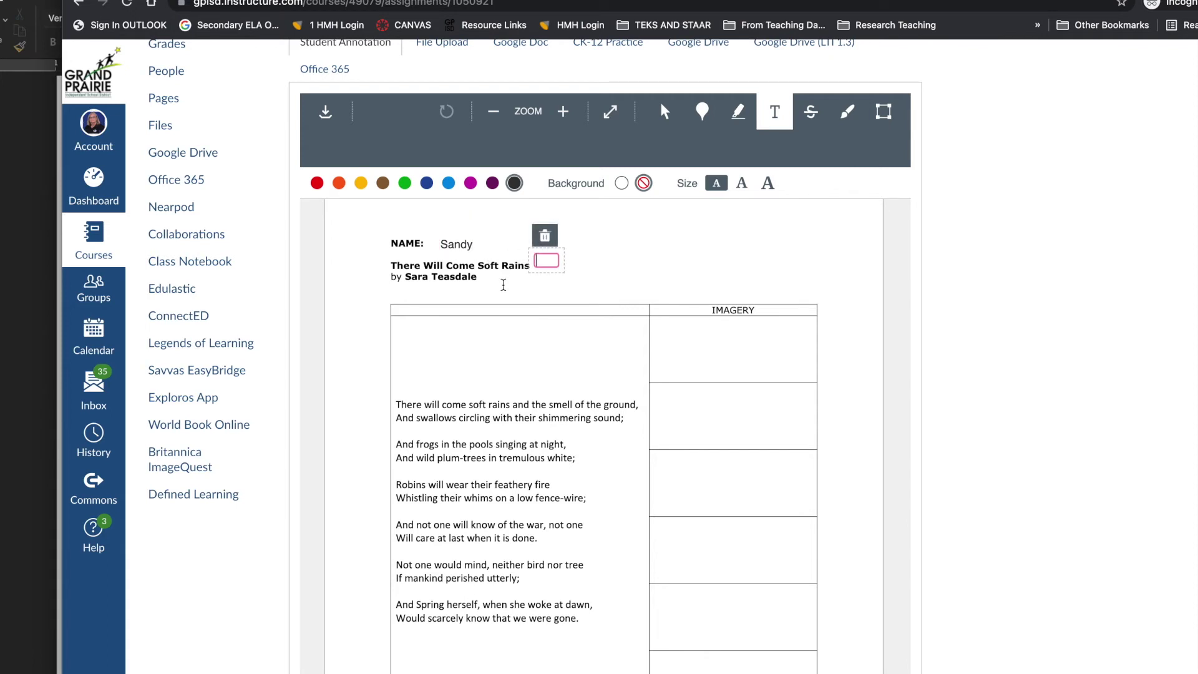
left_click(500, 281)
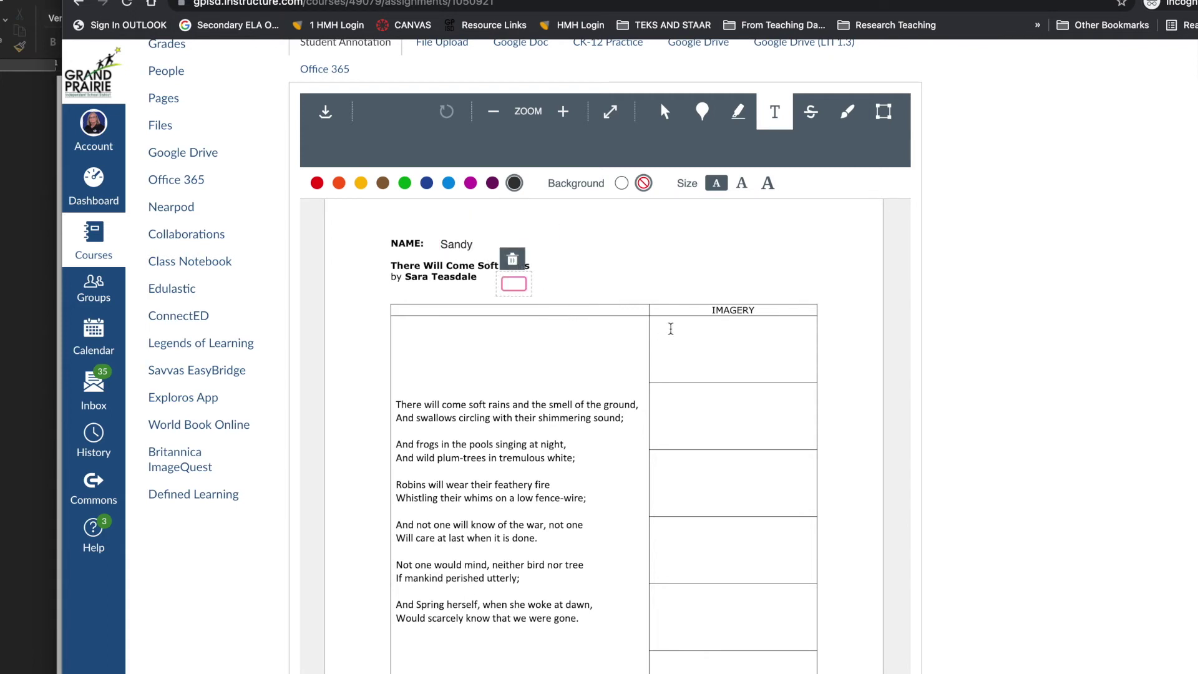
- Write a stanza 1 note in the IMAGERY cell, then delete it
left_click(671, 329)
type("In stanza 1, the author sets the location for the poem. I know she")
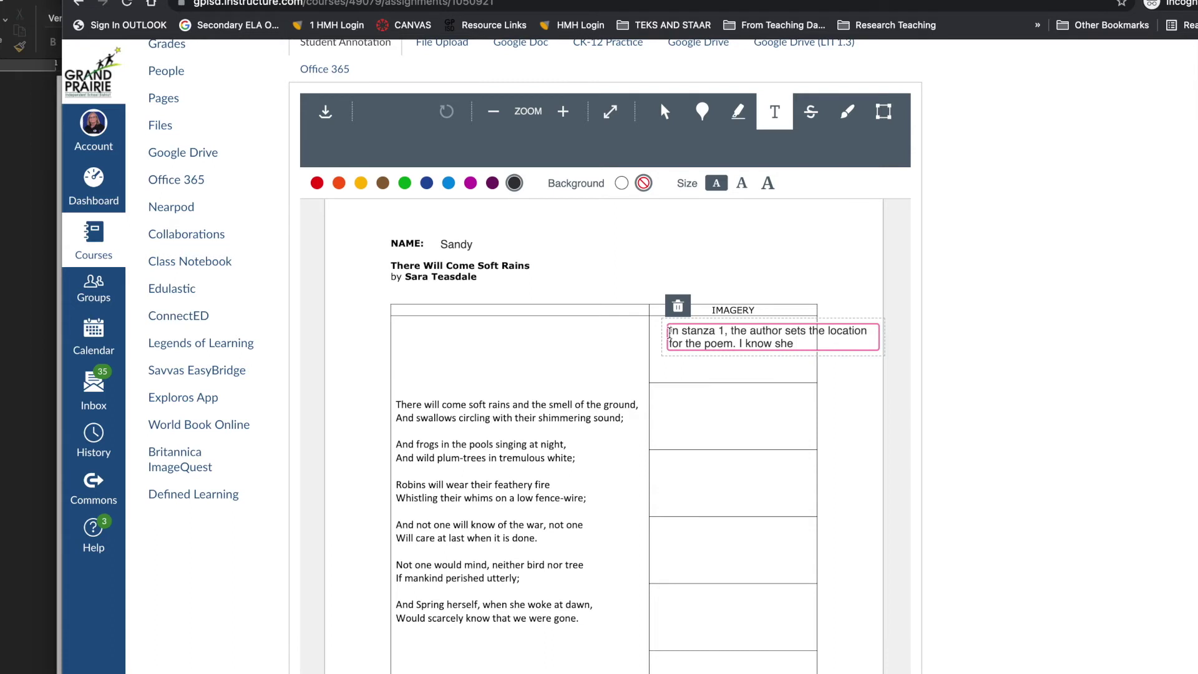
left_click(677, 306)
left_click(527, 261)
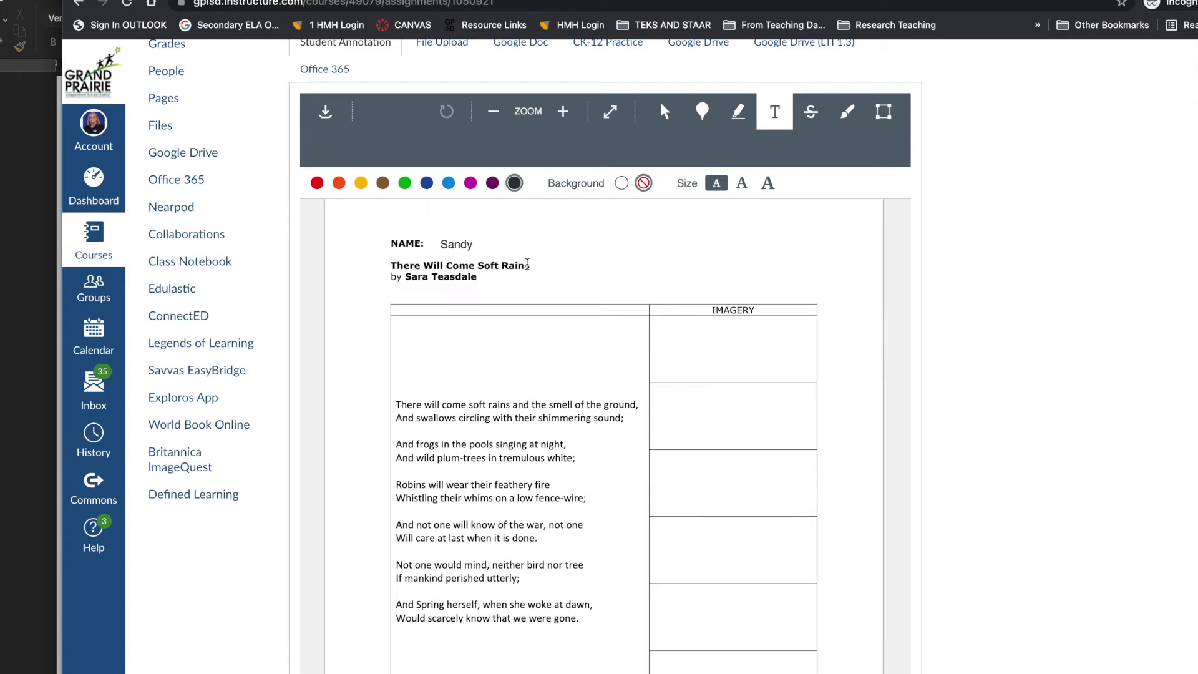
left_click(738, 111)
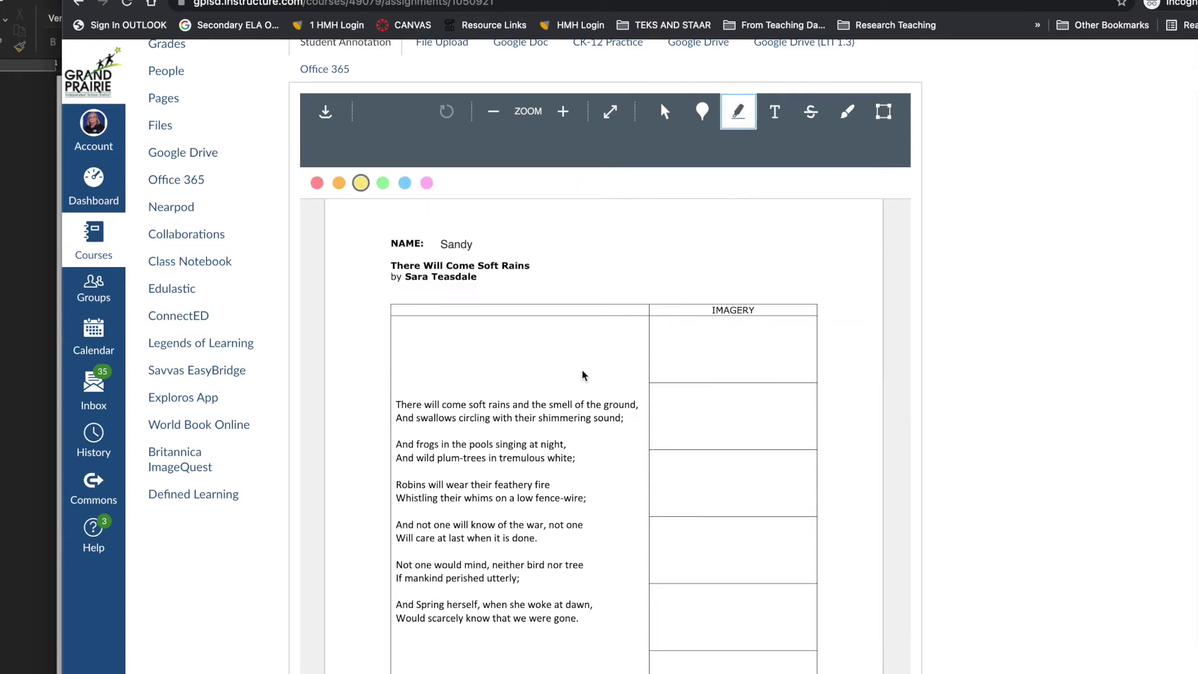
- Highlight ground in yellow and night in green, then set the highlight colour to red
mouse_move(604, 404)
left_mouse_down()
mouse_move(636, 404)
mouse_move(598, 418)
mouse_move(621, 418)
left_mouse_up()
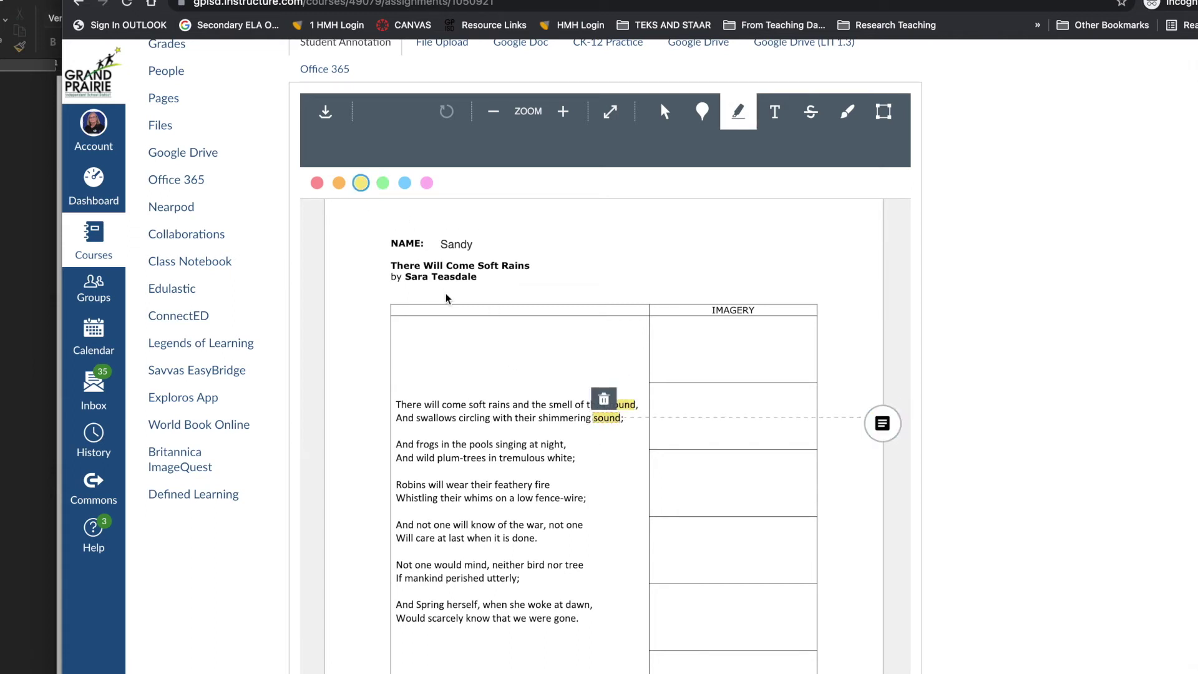
left_click(382, 182)
mouse_move(540, 444)
left_mouse_down()
mouse_move(565, 444)
mouse_move(573, 457)
mouse_move(549, 484)
mouse_move(566, 497)
left_mouse_up()
left_click(317, 182)
- Pin a point comment by the stanza: 'Nature wouldn't care if humans left. It would continue on without us.'
key("p")
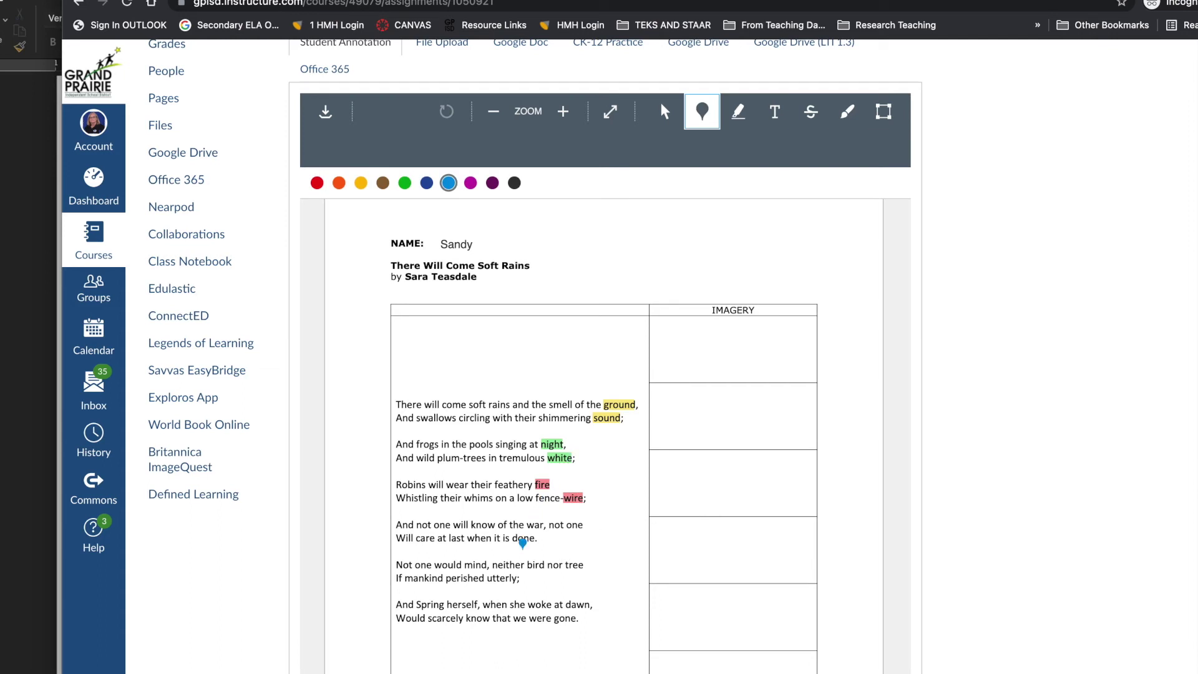
left_click(543, 551)
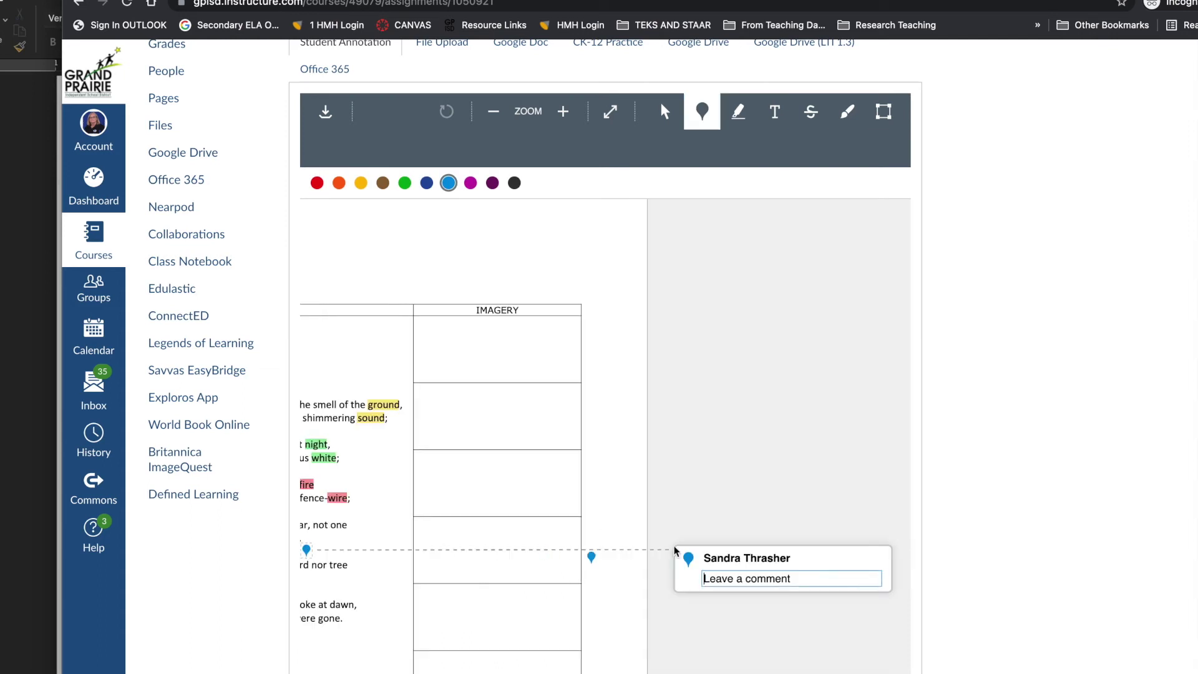
type("The ")
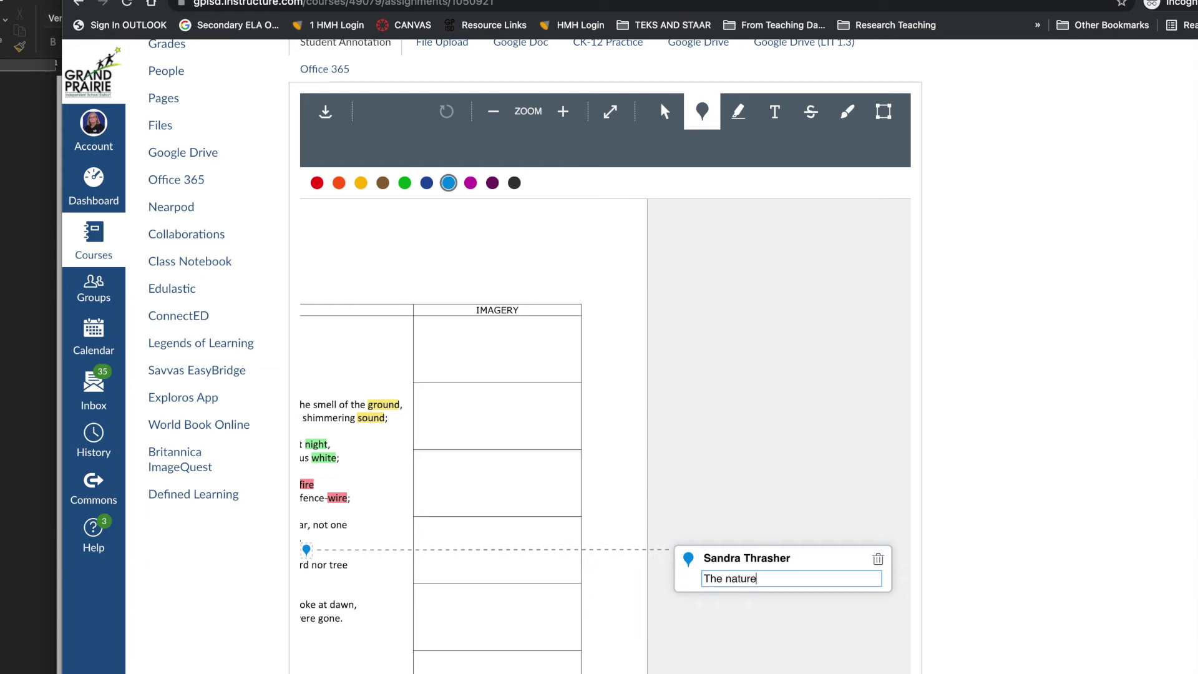
type("nature")
key("ctrl+a")
type("Nature wouldn't care if humans left. It would continue on without us.")
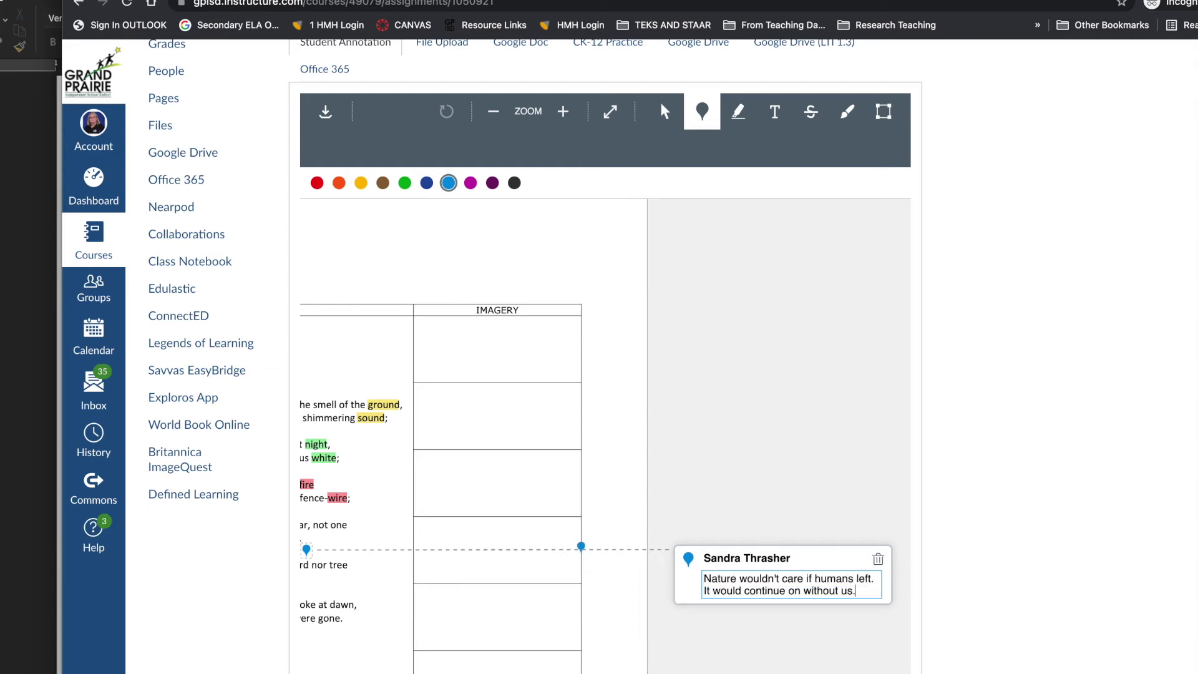
left_click(846, 111)
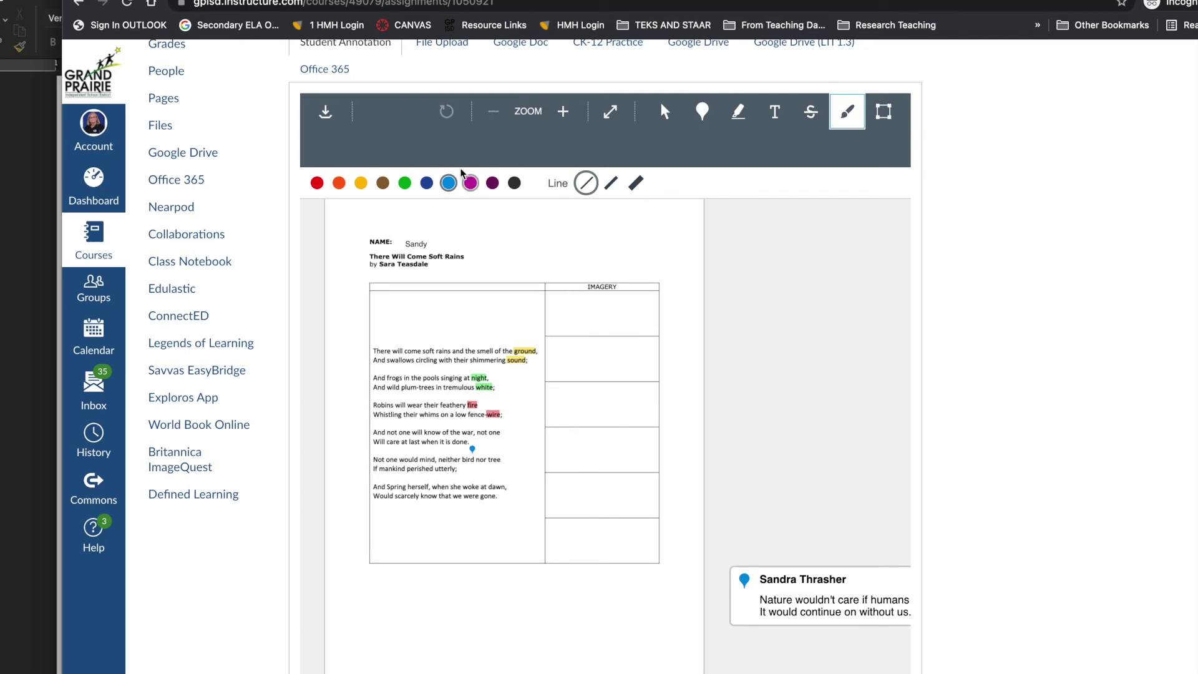
- Draw two small free-hand marks in the first IMAGERY cell and accept them
left_click_drag(572, 293, 569, 299)
left_click(575, 284)
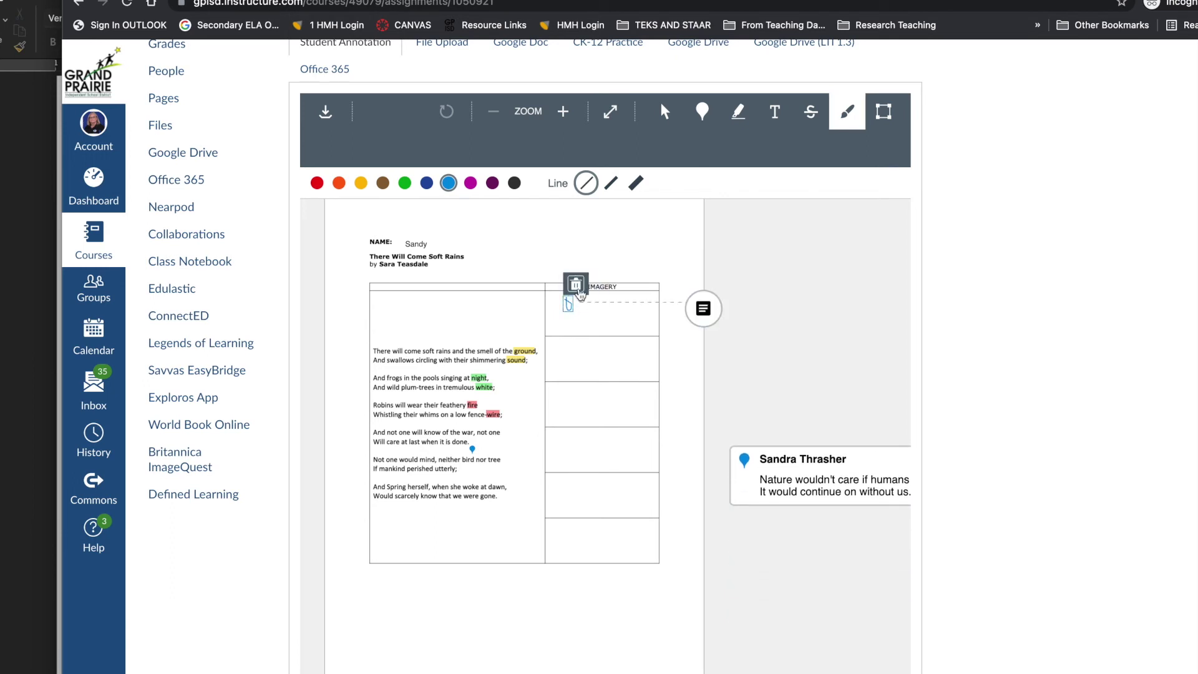
left_click_drag(588, 307, 569, 328)
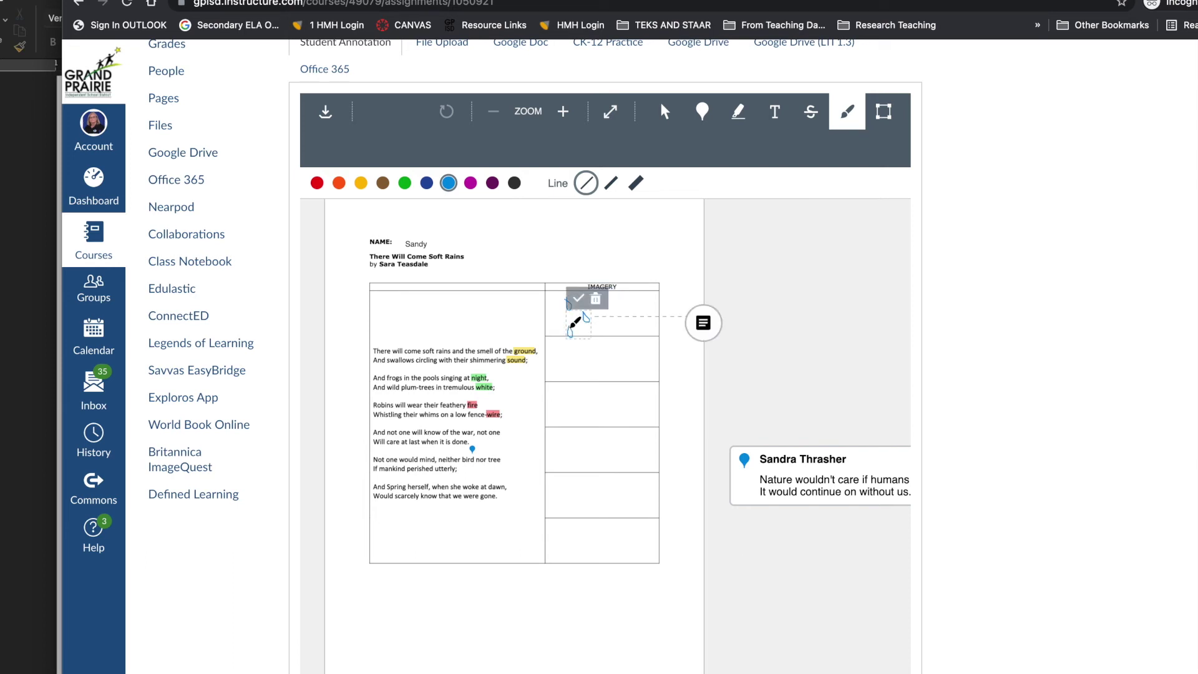
left_click(579, 298)
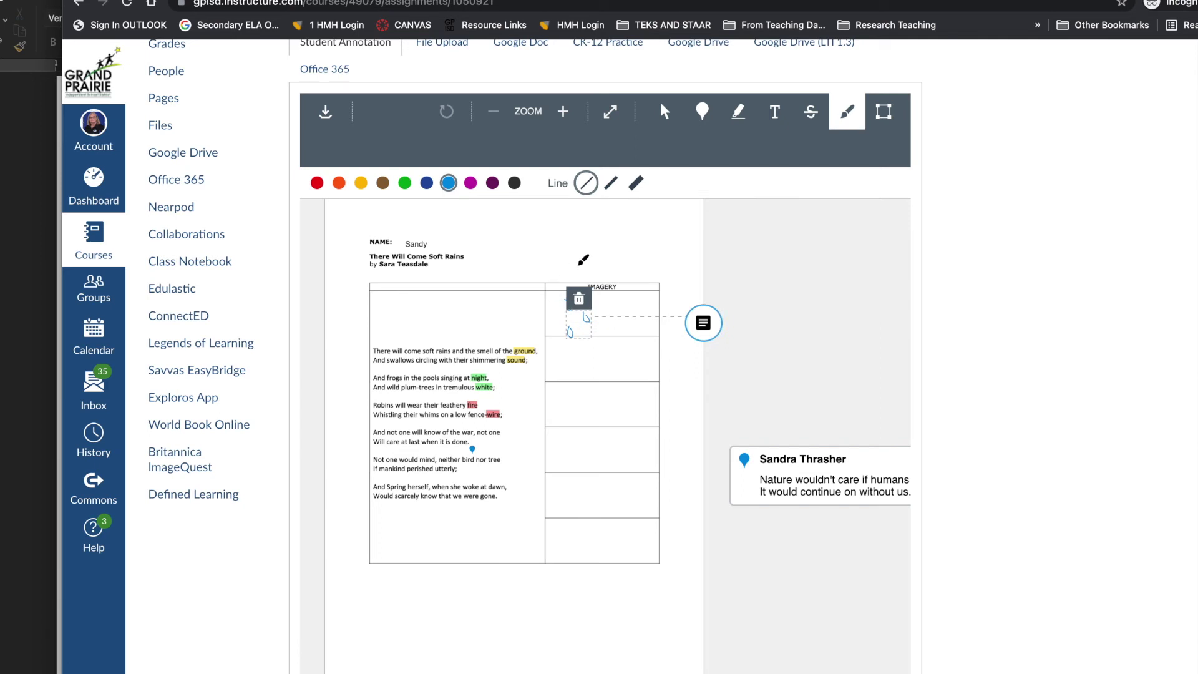
left_click(630, 252)
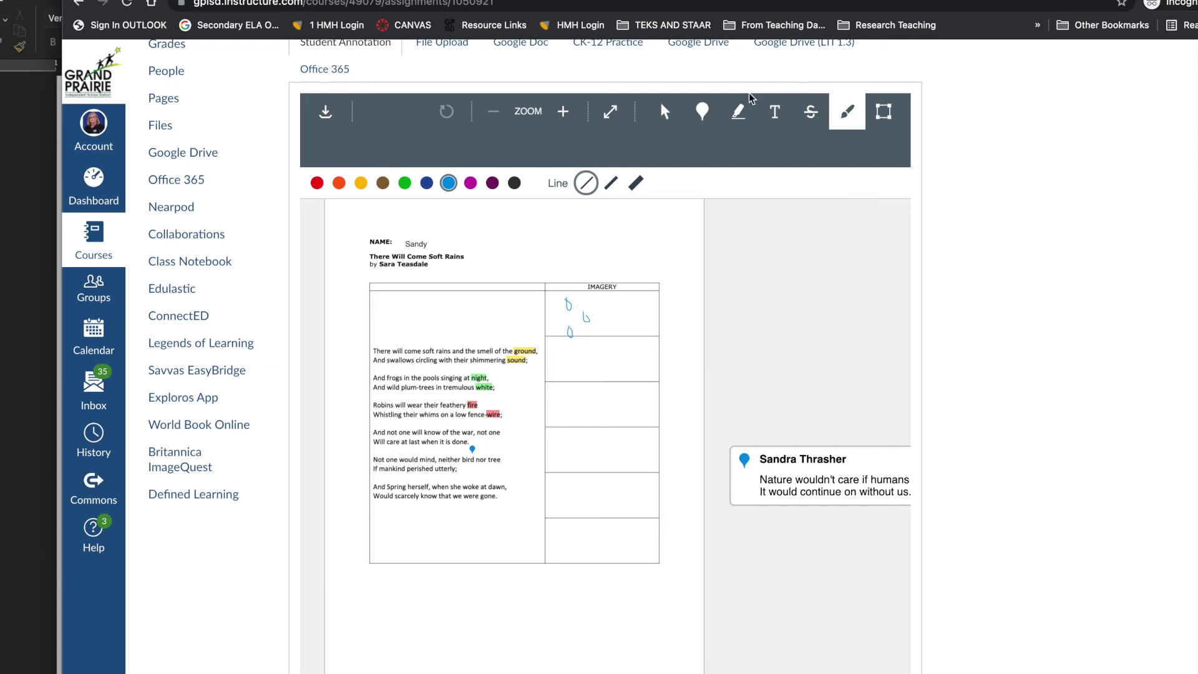
- Strike through 'Spring herself' and 'frogs in the pools singing' in red
left_click(811, 112)
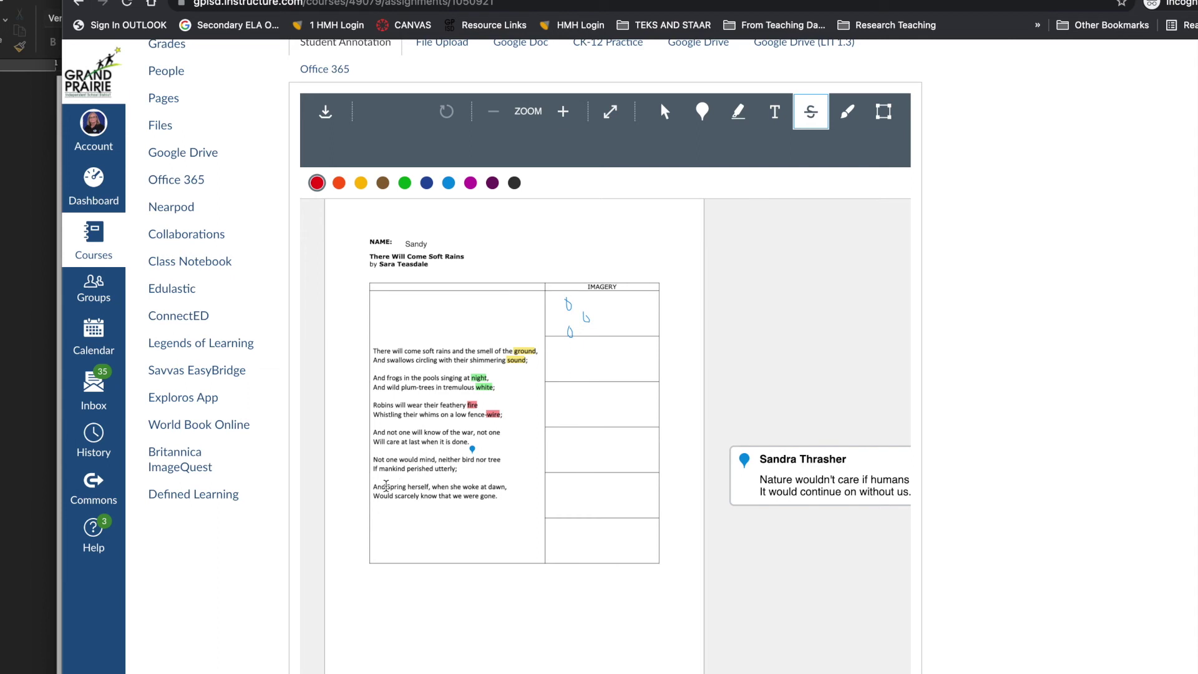
left_click_drag(385, 485, 428, 488)
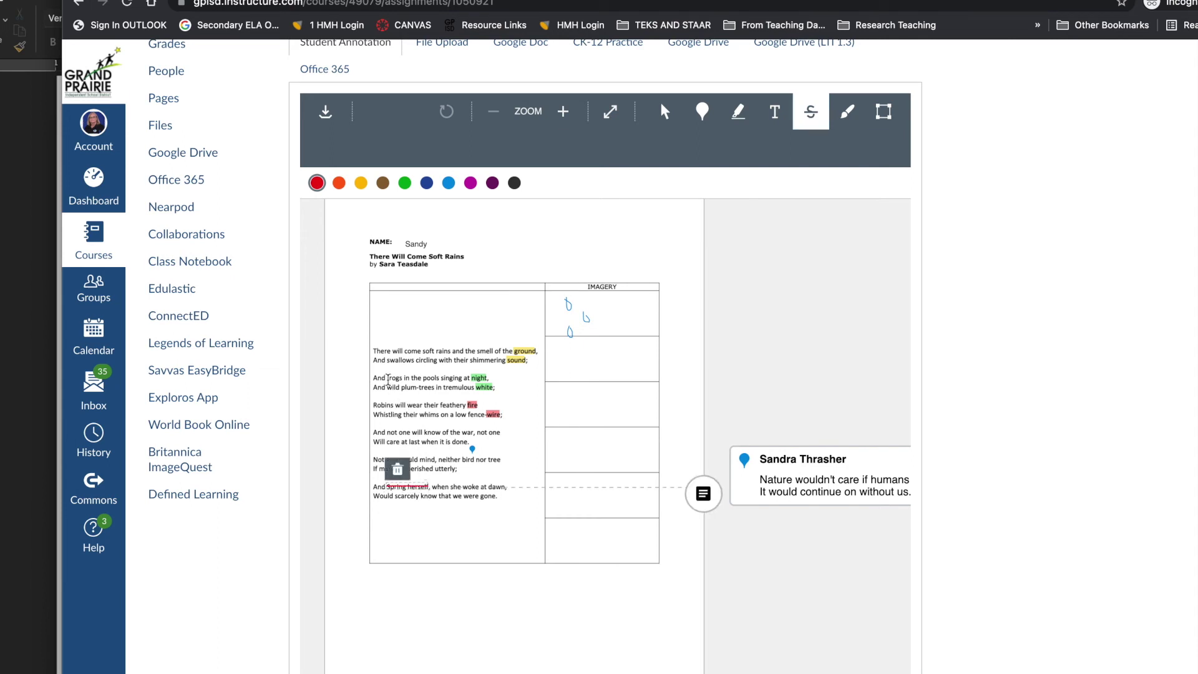
left_click(418, 378)
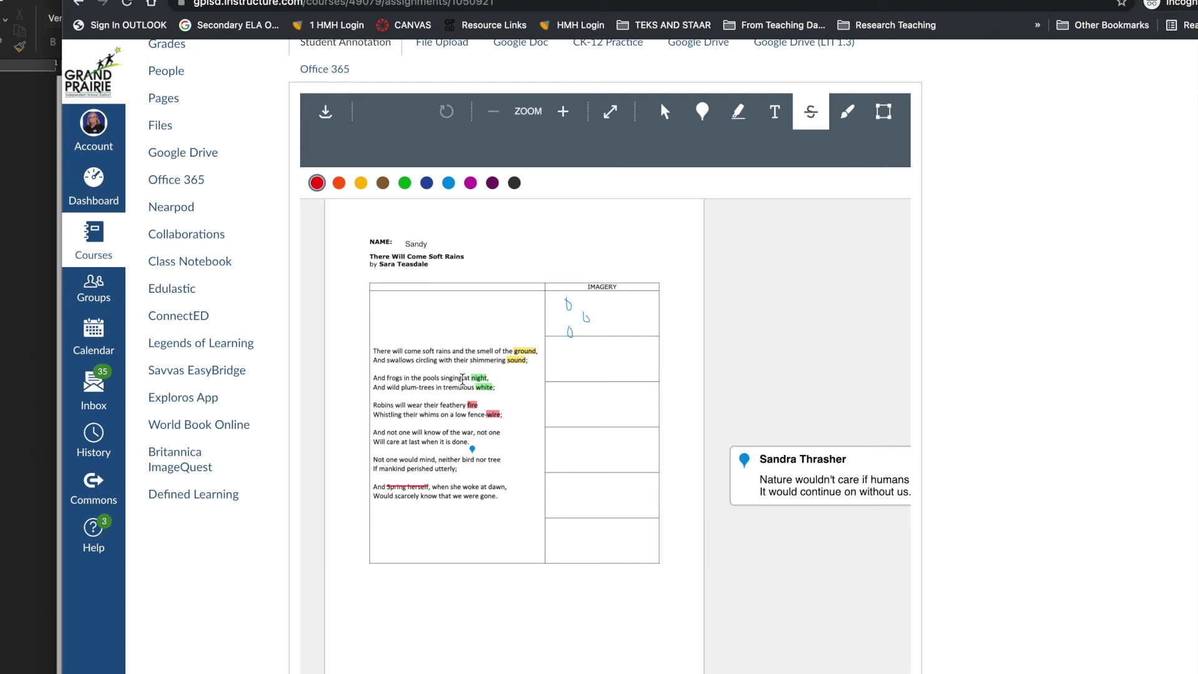
left_click_drag(463, 378, 389, 378)
scroll(389, 378, "down", 2)
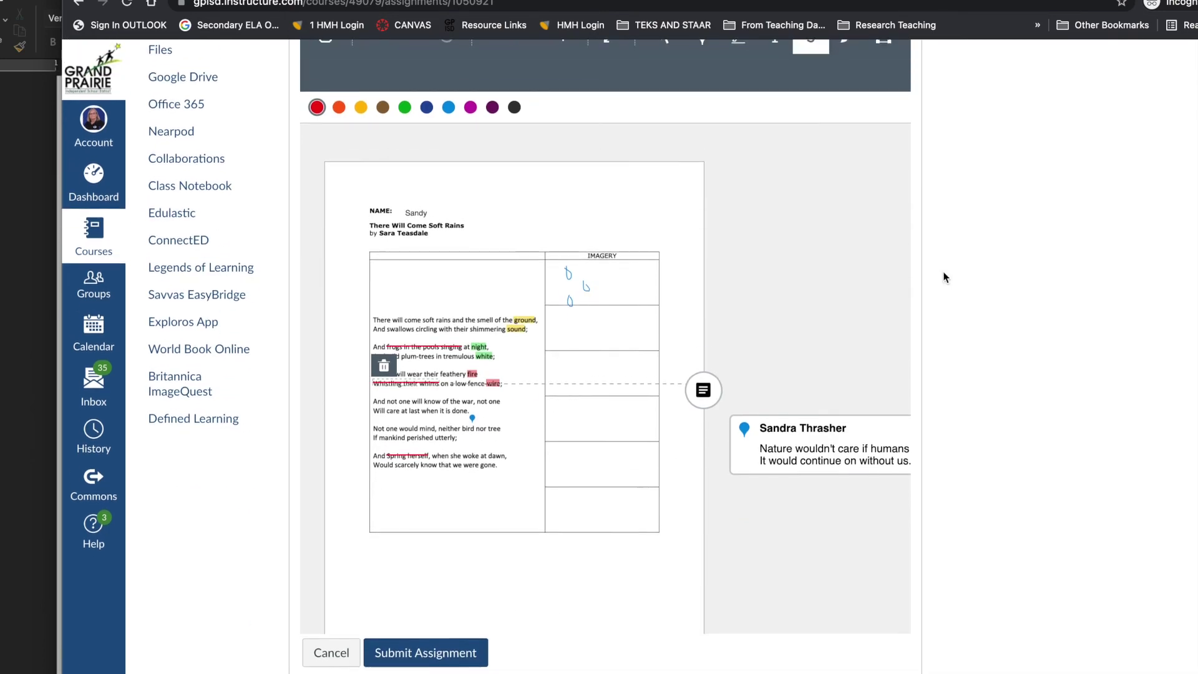
- Submit the annotated poem assignment
left_click(422, 659)
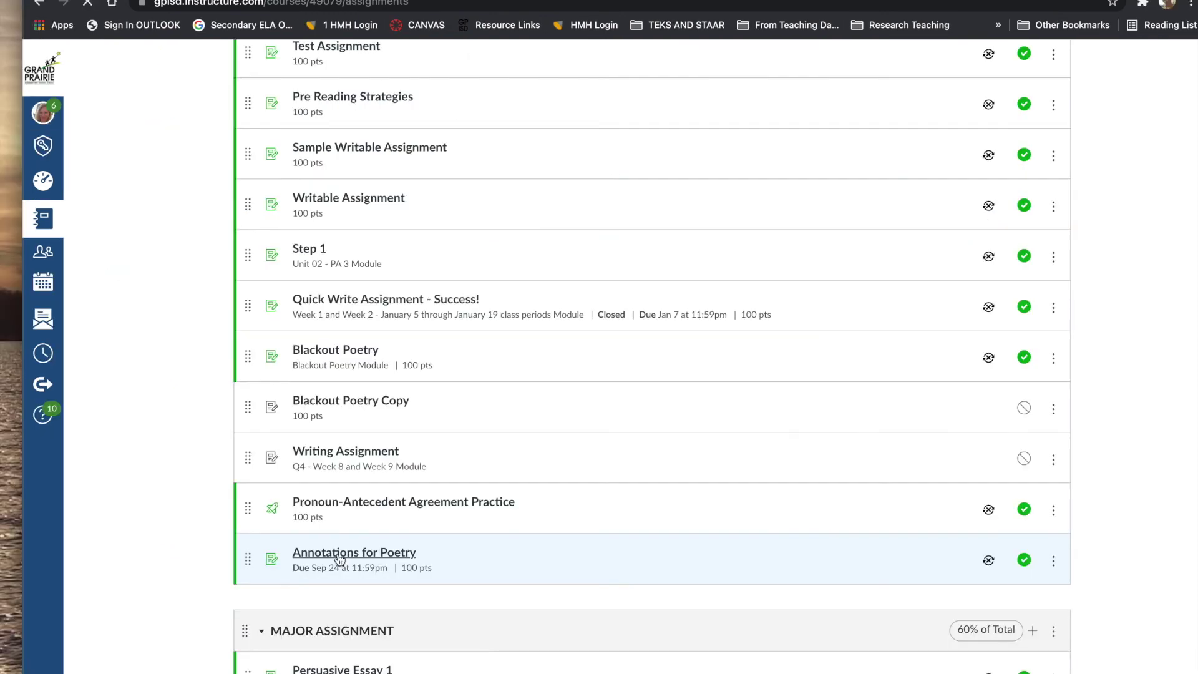
- As the teacher, open the Annotations for Poetry assignment page from Modules
left_click(341, 550)
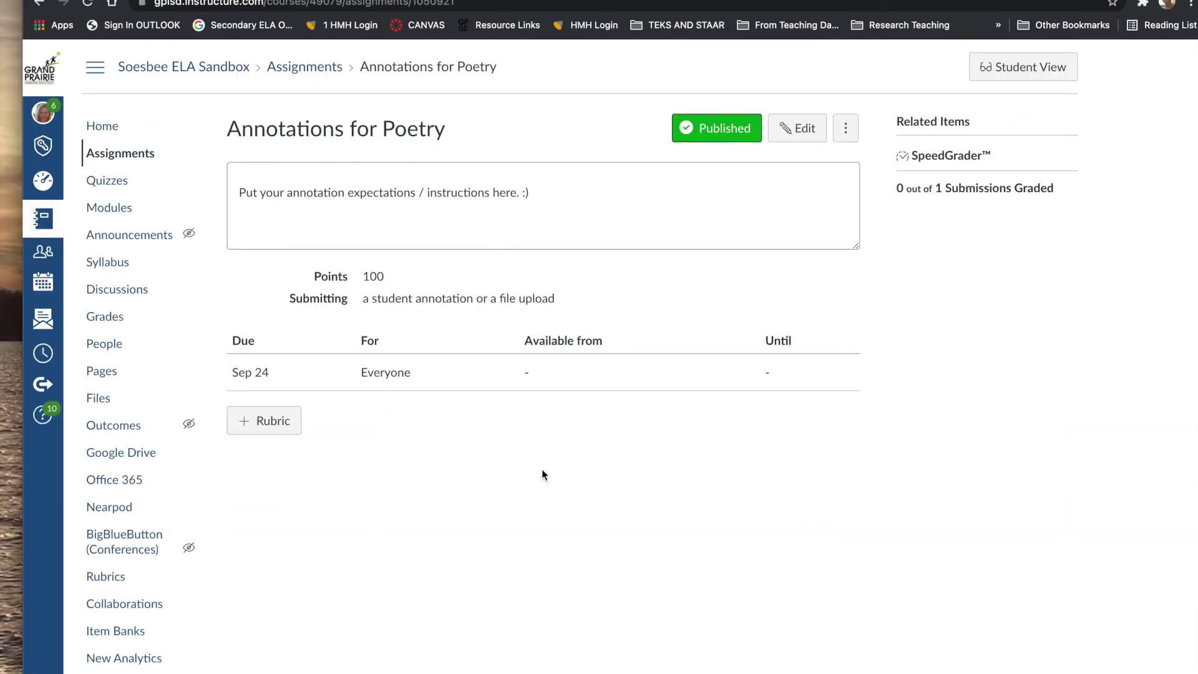
- Open the student's annotated poem in SpeedGrader and return to the top of the poem
left_click(935, 155)
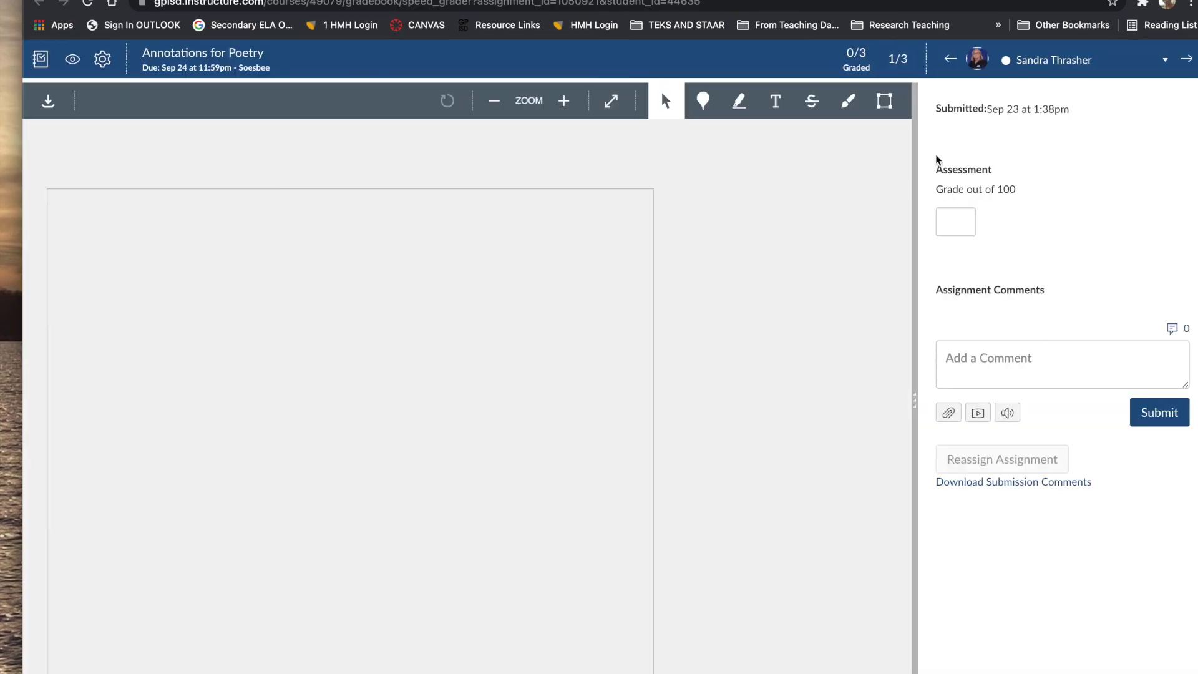
scroll(479, 504, "down", 5)
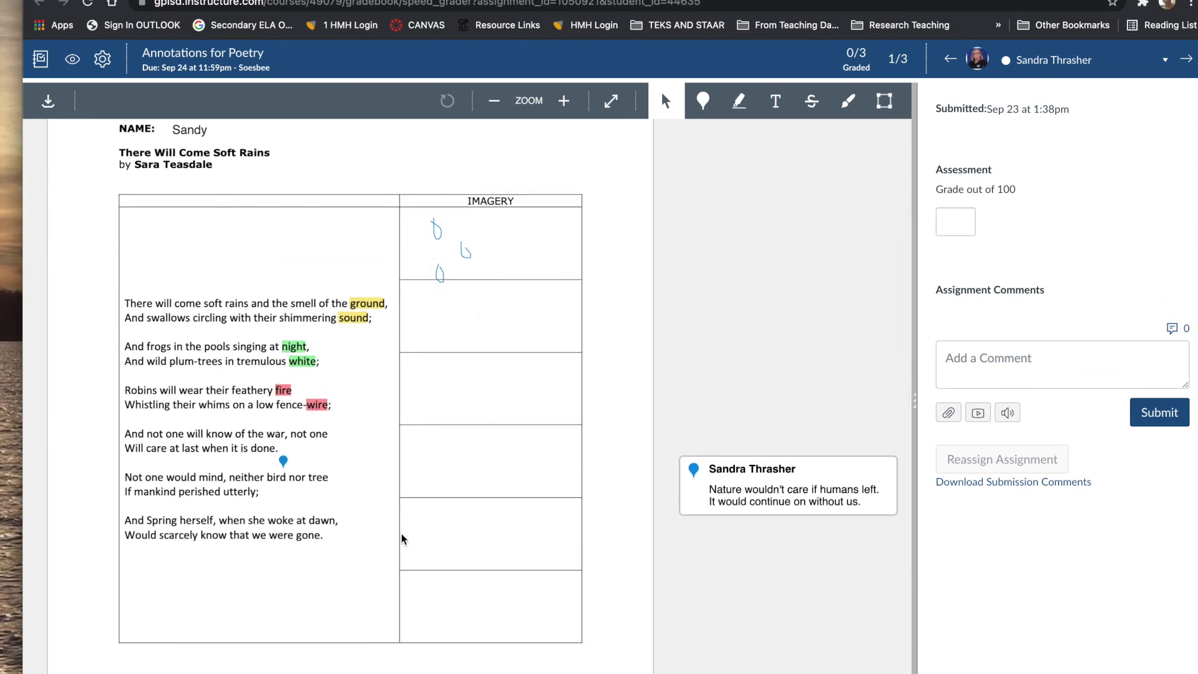
scroll(402, 539, "up", 2)
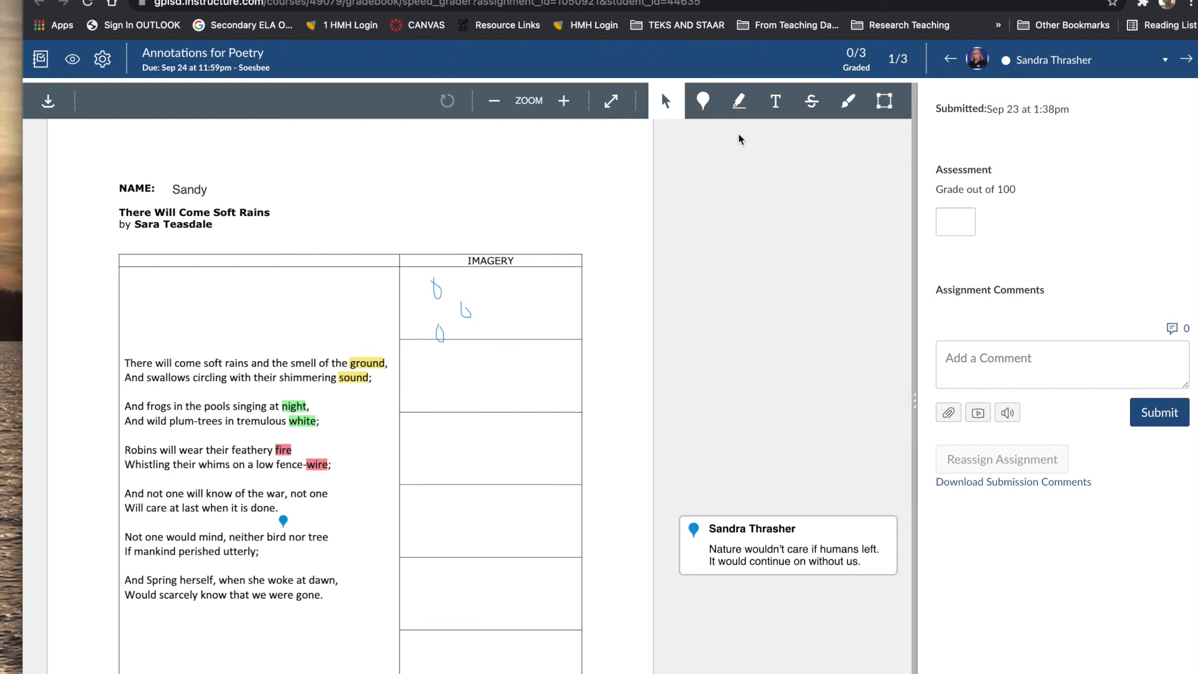
- Pin a point comment 'Y' at the top of IMAGERY and finish the arrow from the circled name
left_click(698, 106)
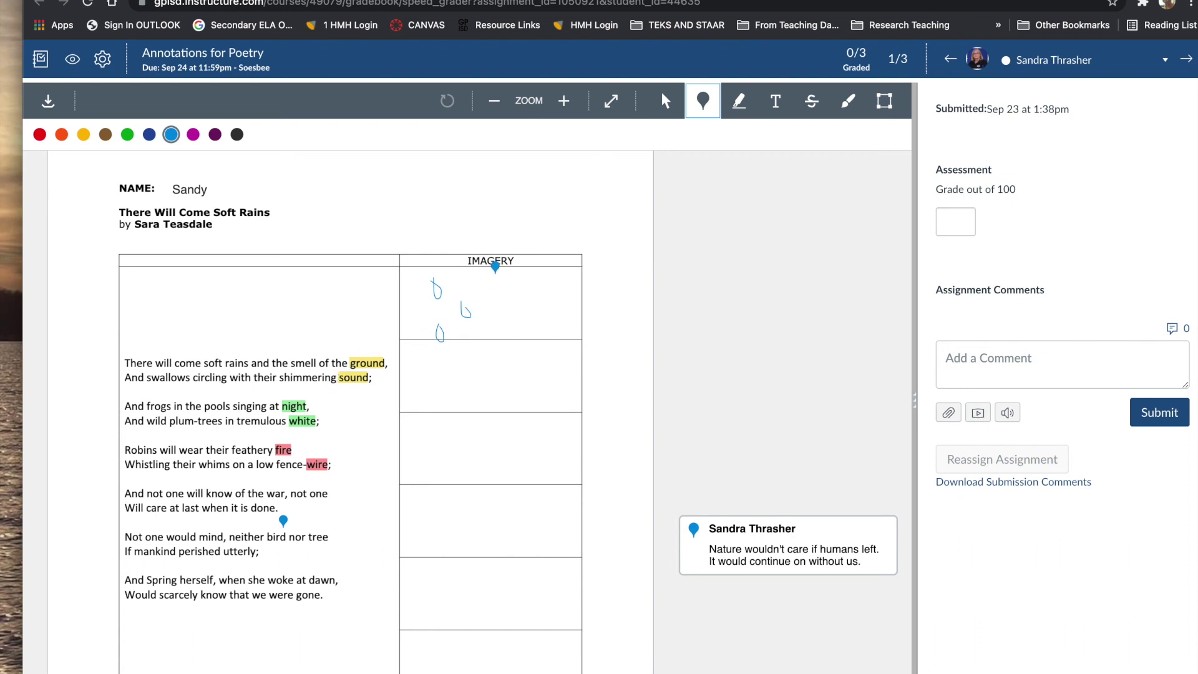
left_click(507, 275)
type("Y")
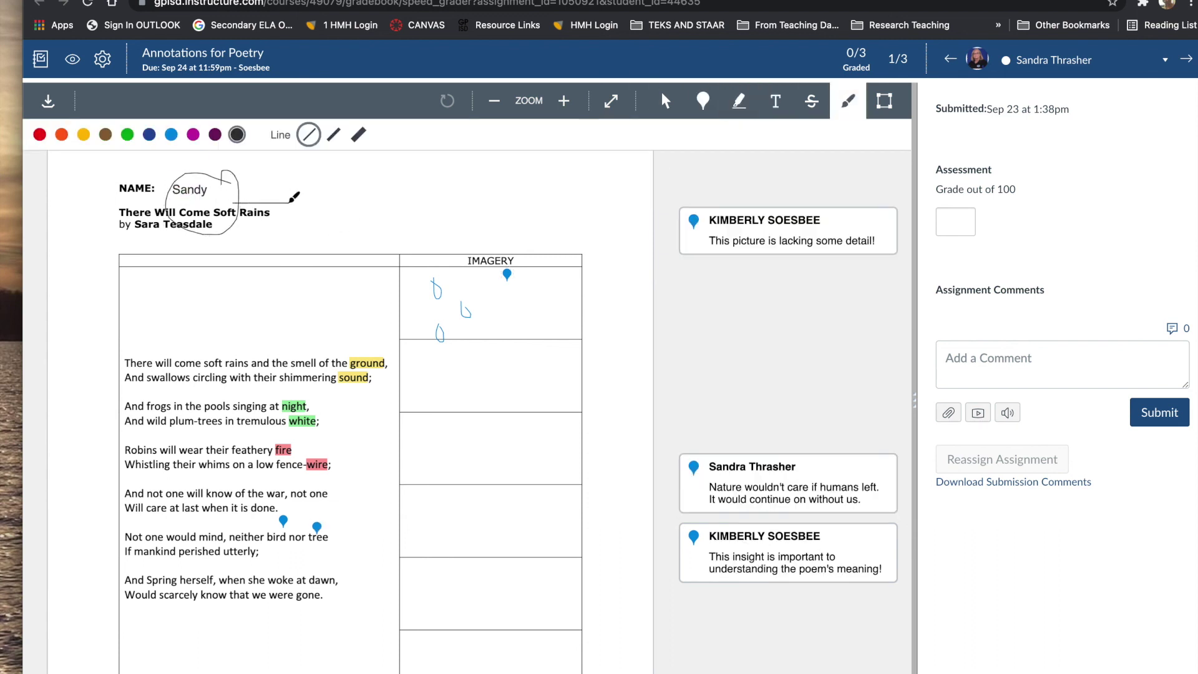
left_click_drag(289, 200, 294, 203)
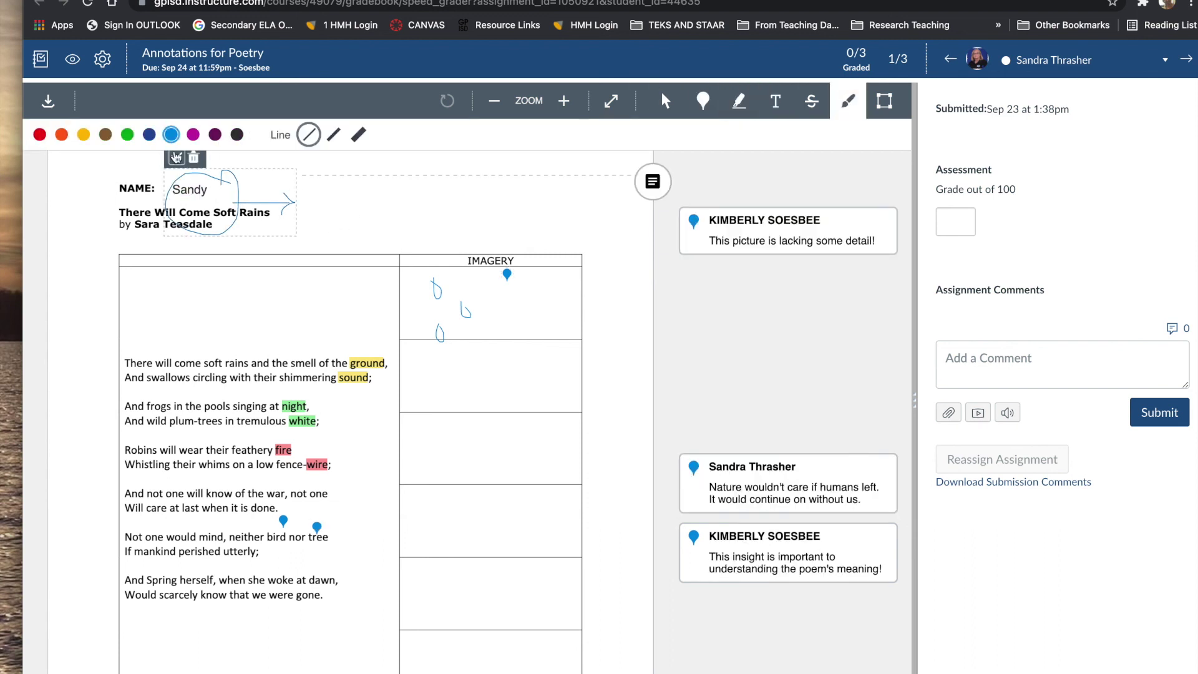
- Add the text note 'Make sure you tell me your last name!' beside the arrow
left_click(775, 100)
left_click(318, 210)
type("Make sure you tell me your last name!")
left_click(610, 221)
left_click(708, 401)
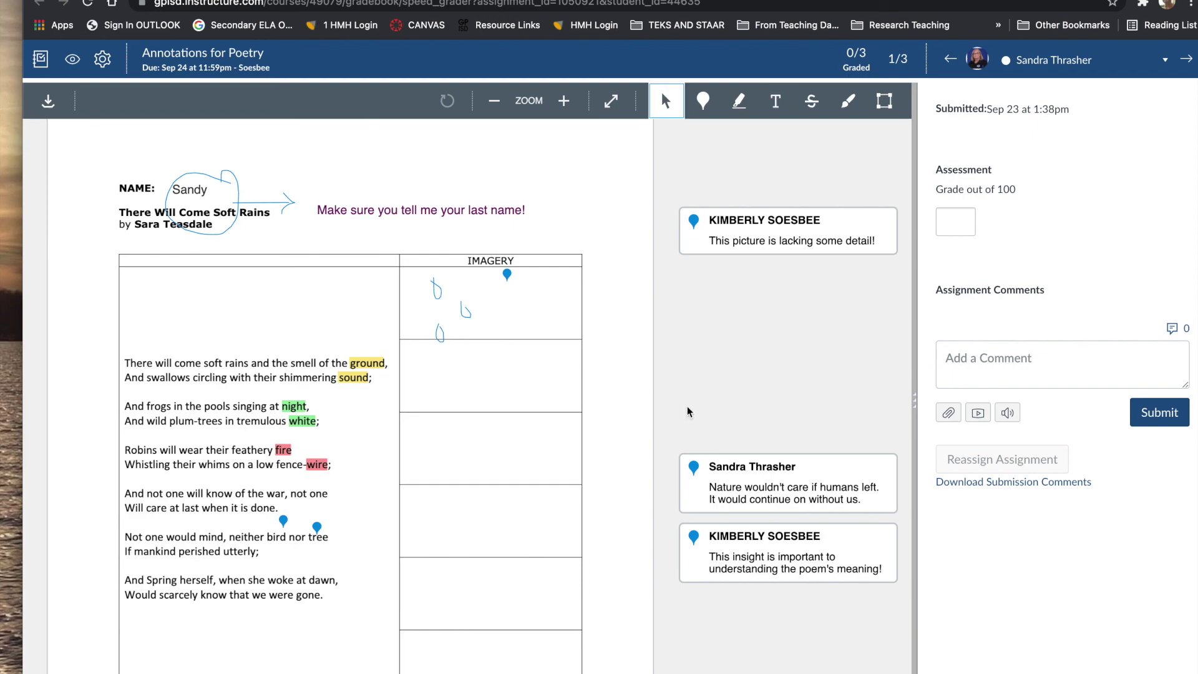
- Enter a grade of 85 and submit it
left_click(954, 222)
type("85")
left_click(1158, 411)
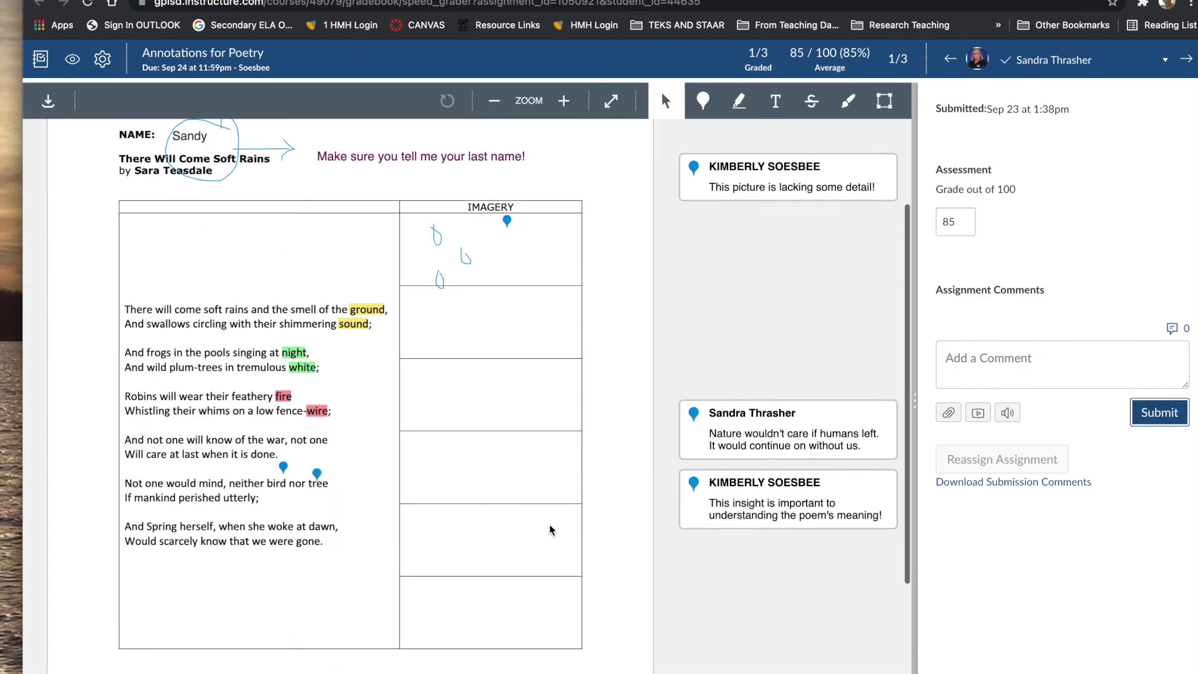